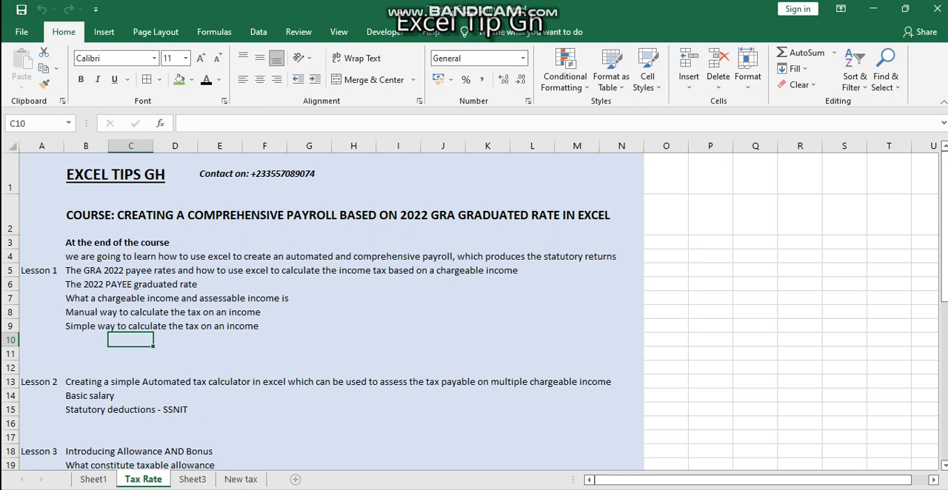
Step: Add a new worksheet after the Tax Rate sheet and name it New Payroll
{"action": "left_click", "coordinate": [294, 479]}
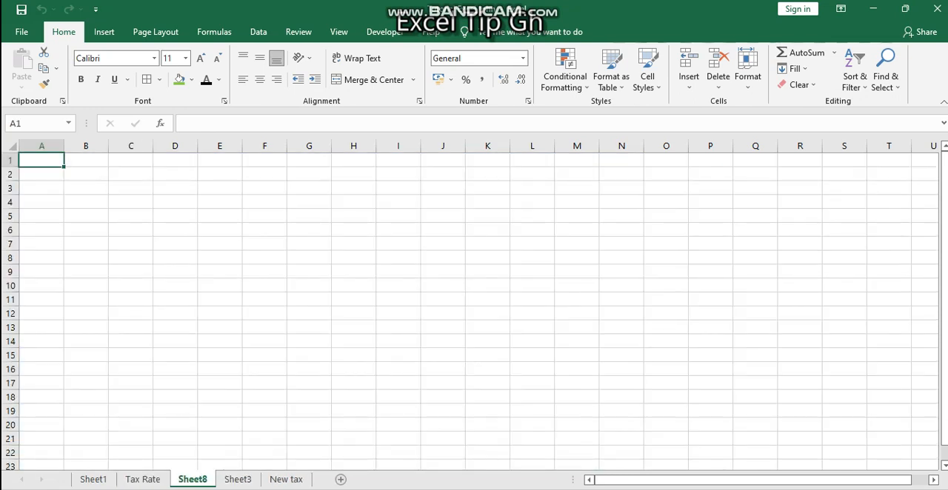
{"action": "double_click", "coordinate": [193, 479]}
{"action": "type", "text": "New "}
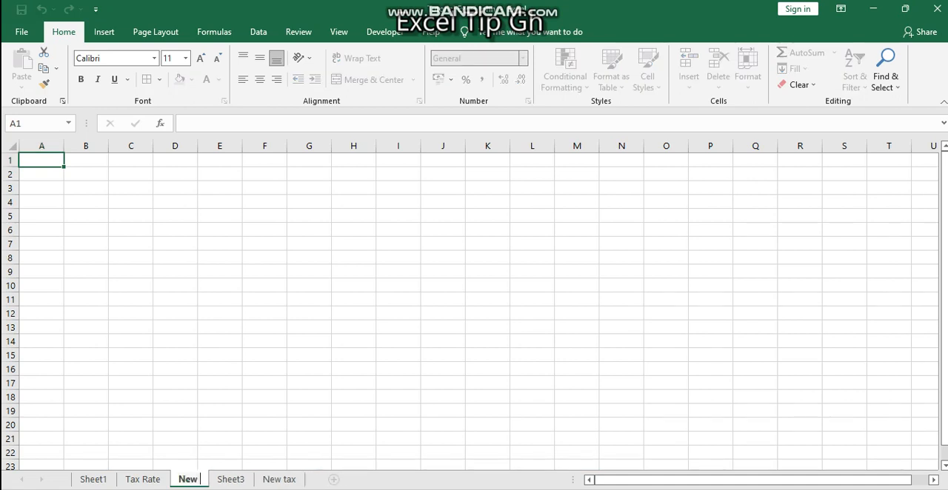
{"action": "type", "text": "Payroo"}
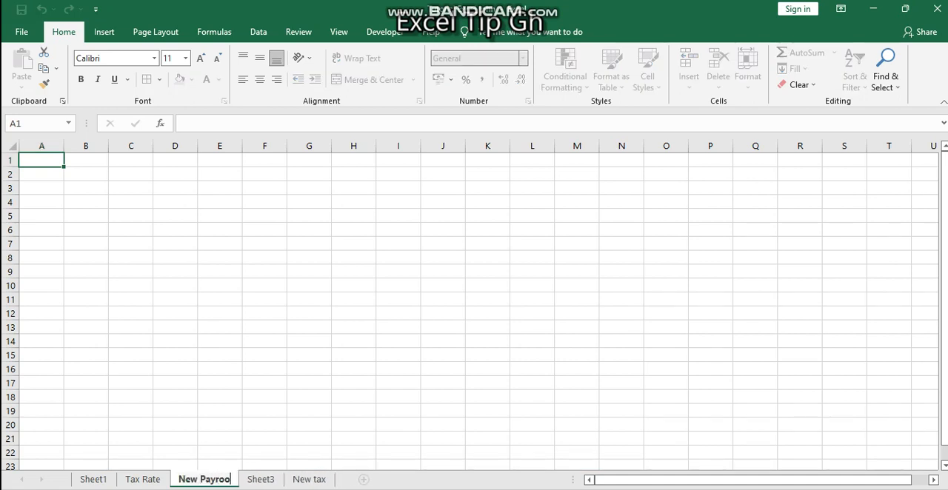
{"action": "key", "text": "BackSpace"}
{"action": "type", "text": "ll"}
{"action": "key", "text": "Return"}
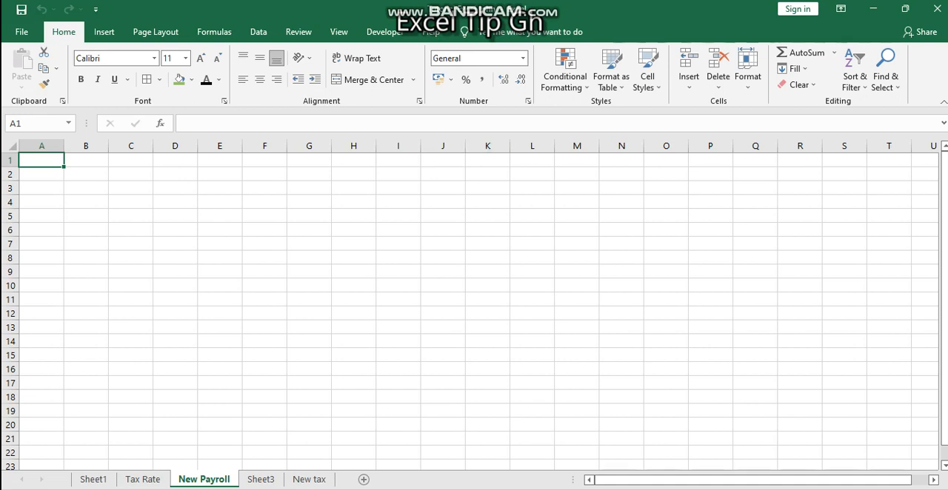
Step: Enter the header "Employee Name" in cell M3 and fit column M to its text
{"action": "left_click", "coordinate": [443, 174]}
{"action": "left_click", "coordinate": [444, 188]}
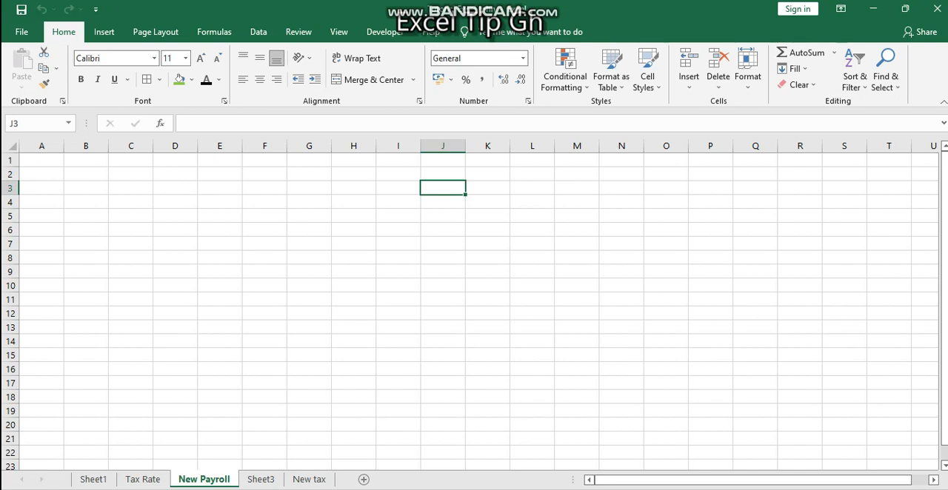
{"action": "left_click", "coordinate": [577, 188]}
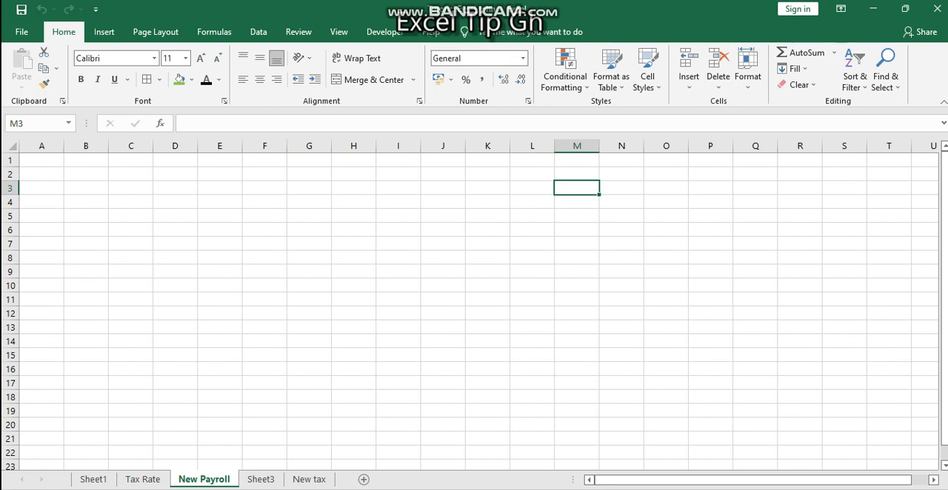
{"action": "type", "text": "Emm"}
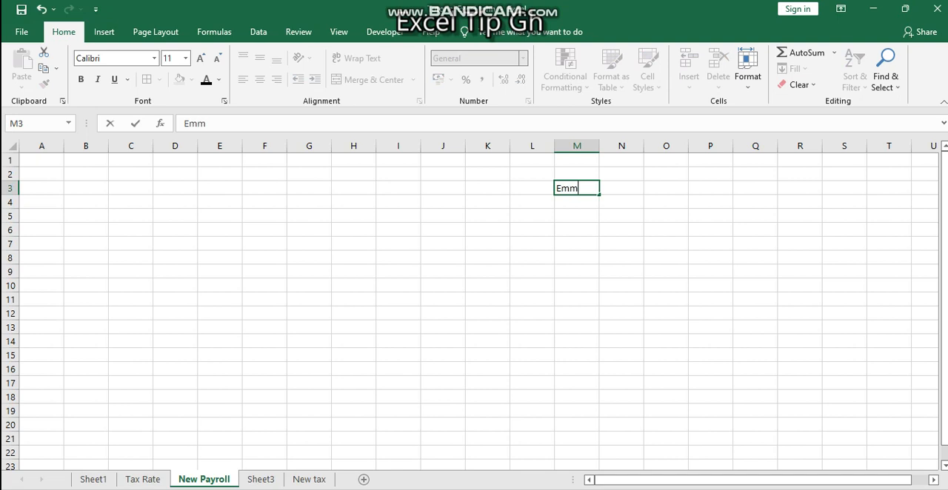
{"action": "key", "text": "BackSpace"}
{"action": "type", "text": "ploy"}
{"action": "key", "text": "BackSpace"}
{"action": "key", "text": "BackSpace"}
{"action": "key", "text": "BackSpace"}
{"action": "key", "text": "BackSpace"}
{"action": "type", "text": "ployee Name"}
{"action": "key", "text": "Tab"}
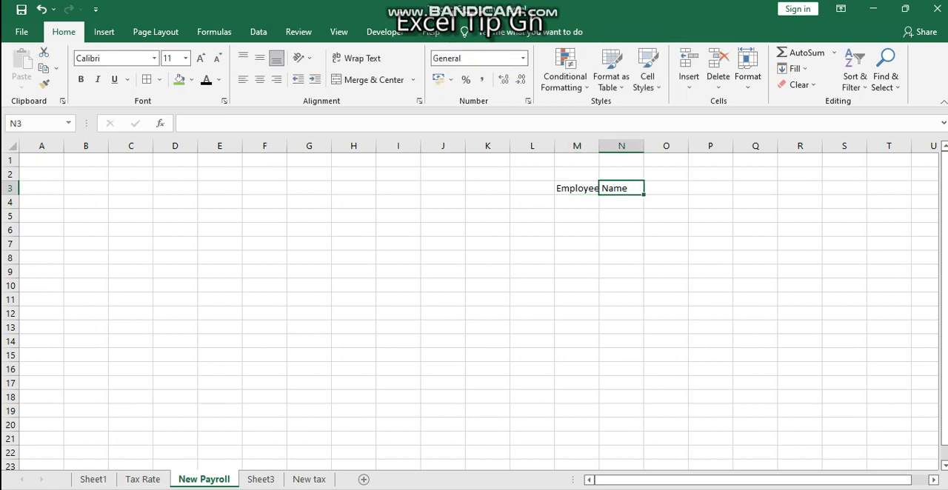
{"action": "double_click", "coordinate": [598, 146]}
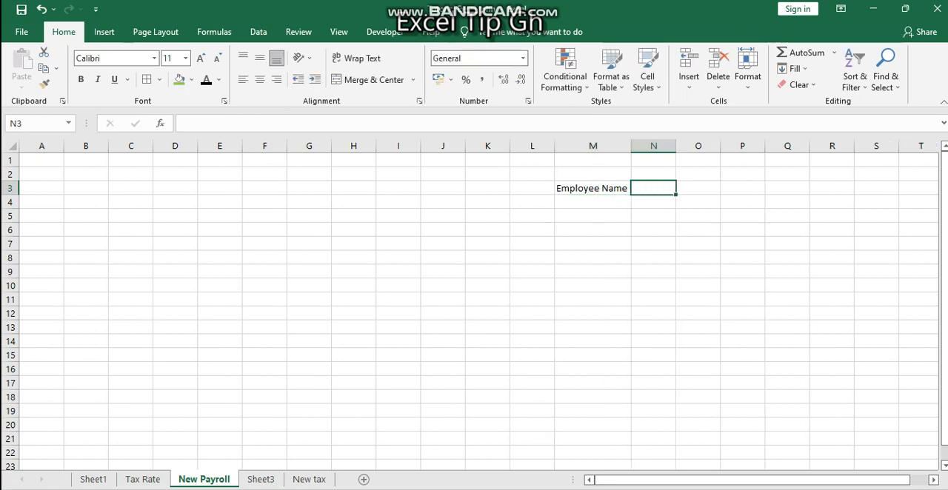
Step: Enter the header "Basic Salary" in cell N3 and fit column N to its text
{"action": "type", "text": "Basic Salry"}
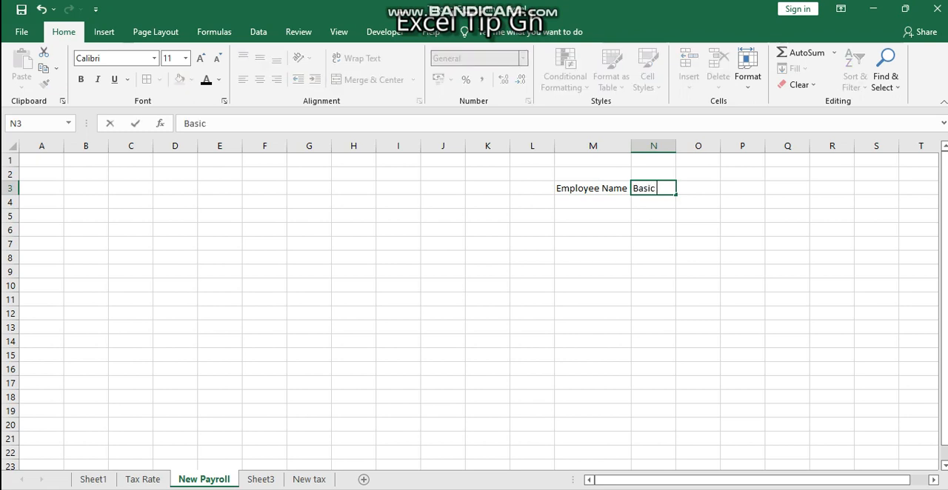
{"action": "key", "text": "BackSpace"}
{"action": "key", "text": "BackSpace"}
{"action": "type", "text": "ary"}
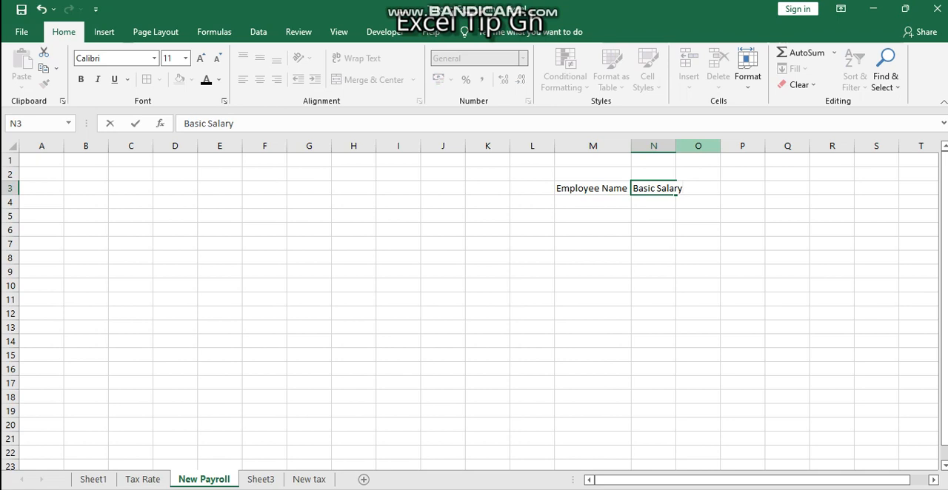
{"action": "double_click", "coordinate": [676, 146]}
{"action": "left_click", "coordinate": [677, 146]}
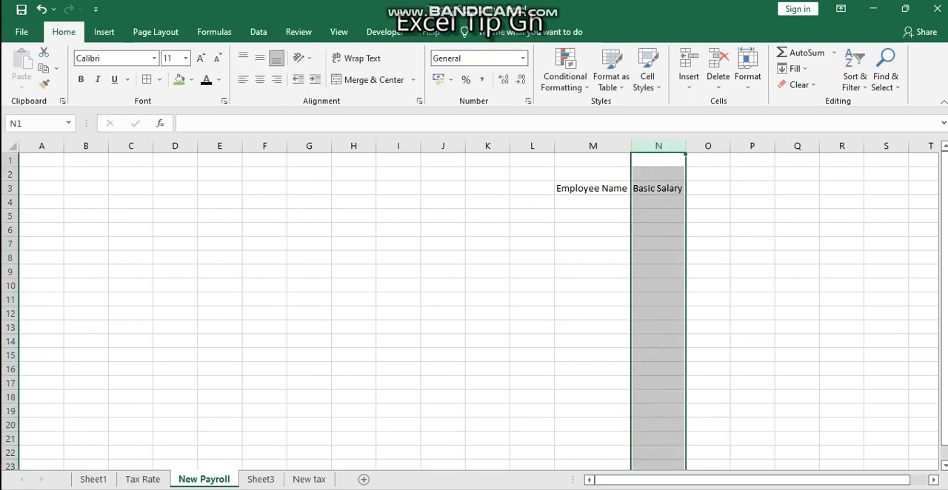
Step: Turn on text wrapping for row 3, and enlarge that row's height and column O's width
{"action": "left_click", "coordinate": [10, 188]}
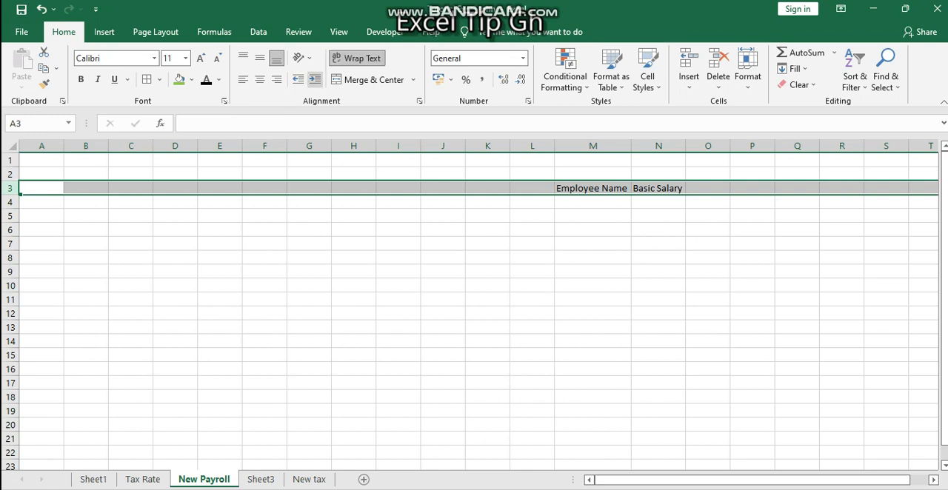
{"action": "left_click_drag", "start_coordinate": [10, 195], "coordinate": [9, 224]}
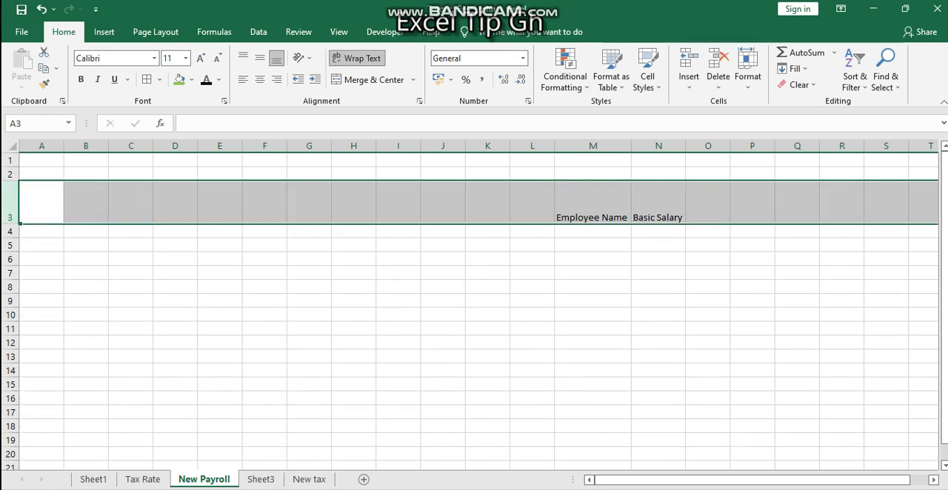
{"action": "left_click_drag", "start_coordinate": [730, 146], "coordinate": [740, 145]}
Step: Enter the header "Cash Allowance" in cell O3
{"action": "left_click", "coordinate": [712, 203]}
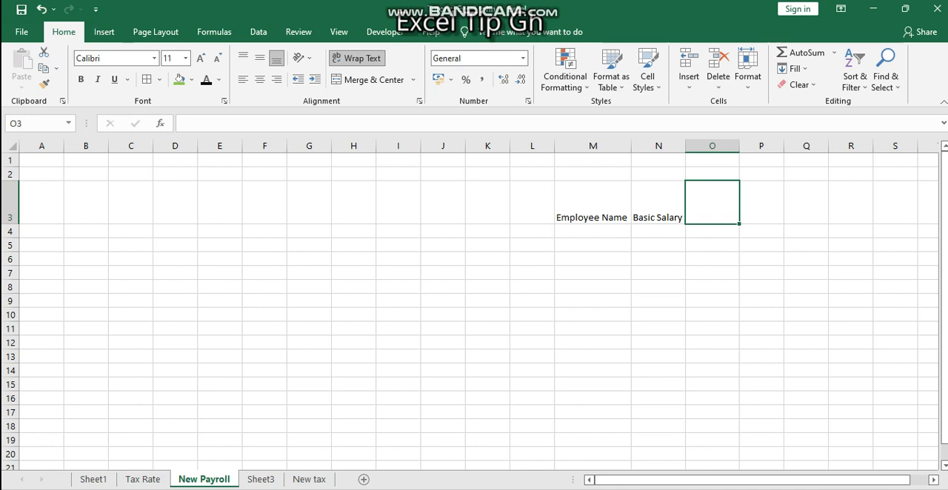
{"action": "type", "text": "Cas"}
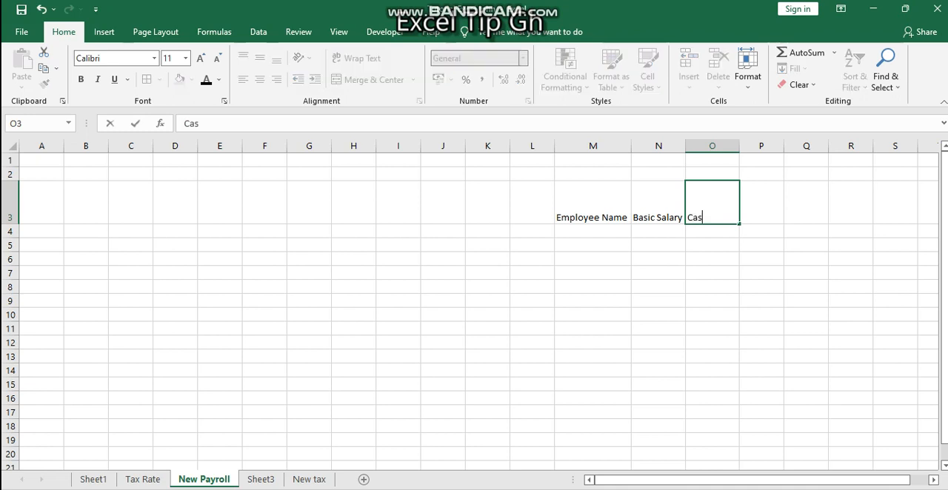
{"action": "type", "text": "h Allowance"}
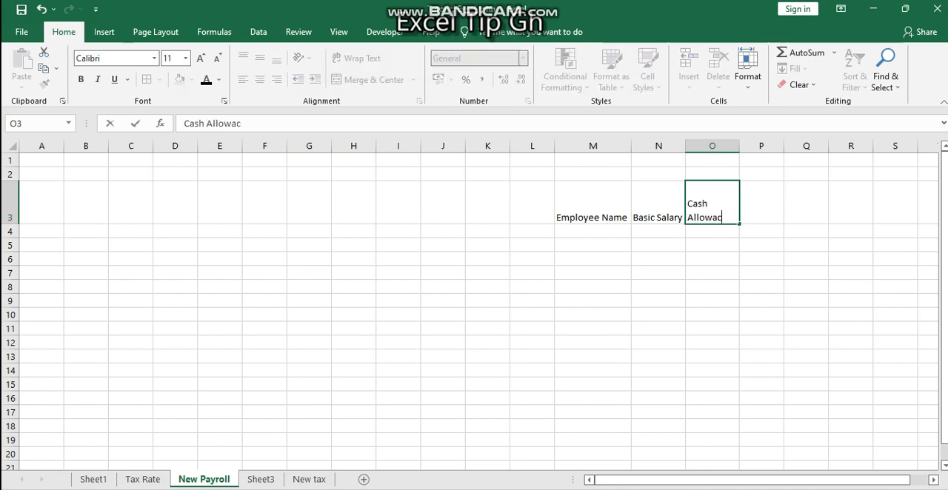
{"action": "key", "text": "Tab"}
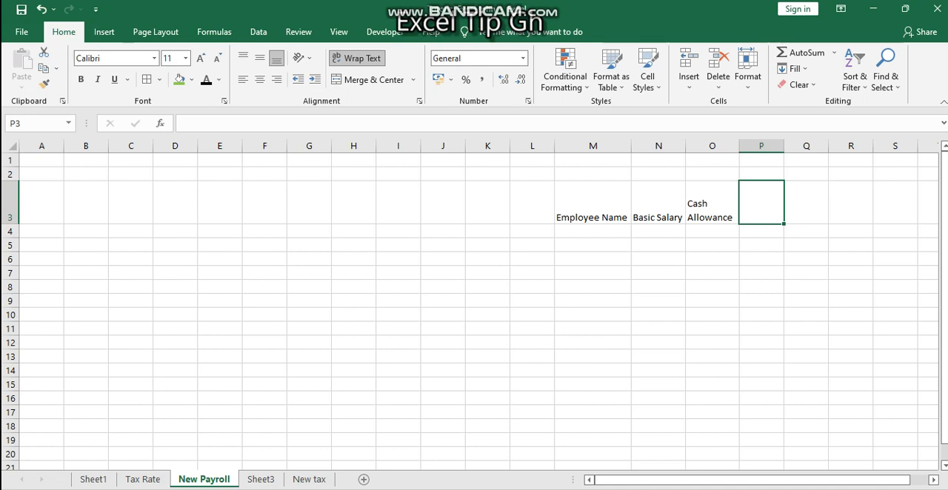
Step: Enter the header "Tier 1 13%" in cell P3
{"action": "type", "text": "Tier 1"}
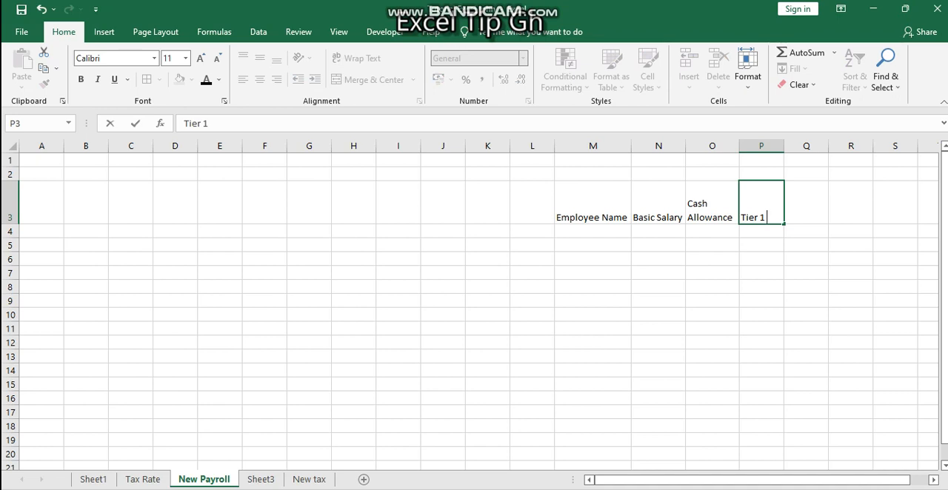
{"action": "type", "text": " 13"}
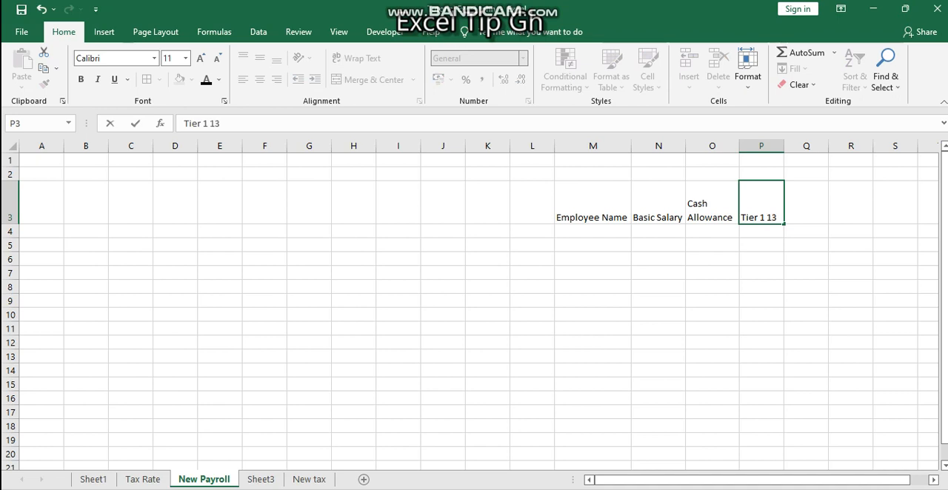
{"action": "type", "text": "%"}
{"action": "key", "text": "Tab"}
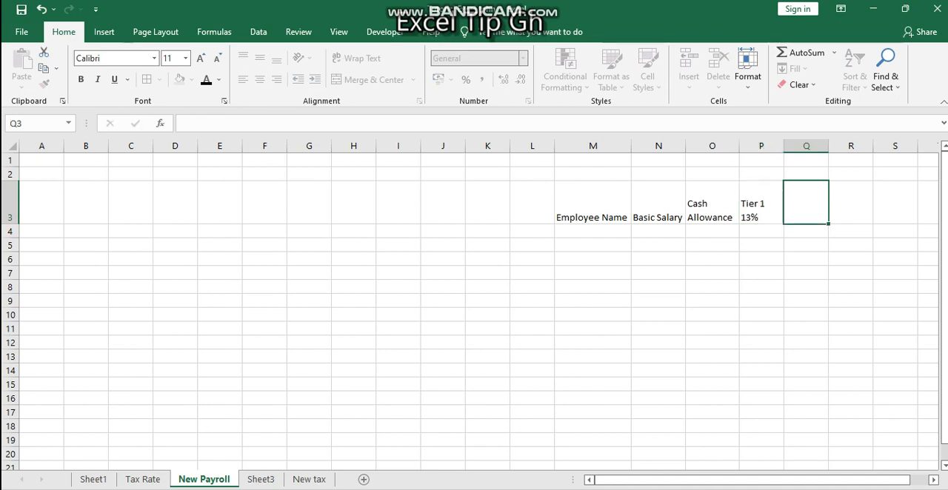
Step: Enter the headers "Tier 2 5.5%" in cell Q3 and "Income Tax" in cell R3
{"action": "type", "text": "Tier 2 5.5%"}
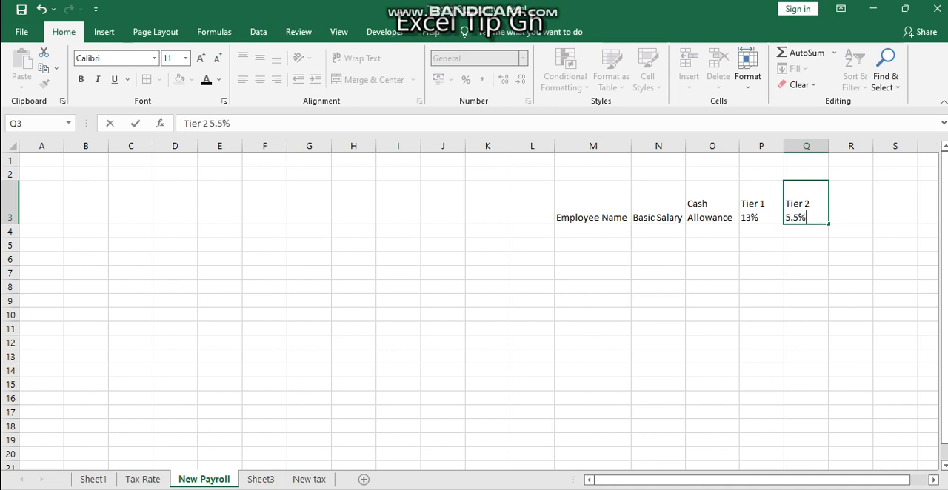
{"action": "key", "text": "Tab"}
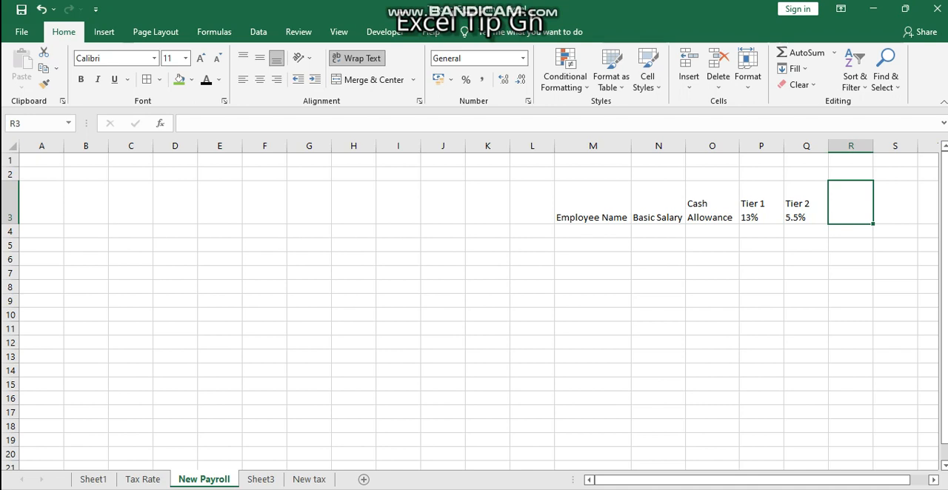
{"action": "type", "text": "Incom"}
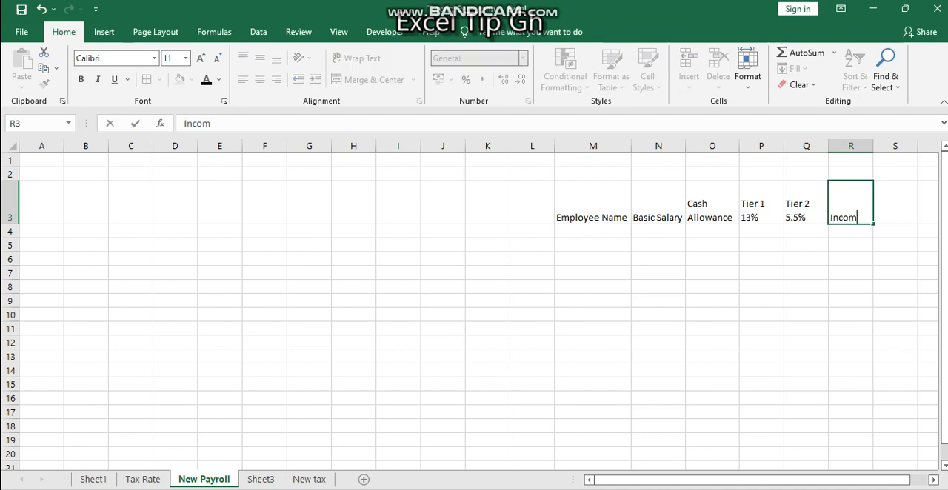
{"action": "type", "text": "e Tax"}
Step: Apply all borders to columns M through R from header row 3 down to the last row of the sheet
{"action": "left_click", "coordinate": [593, 211]}
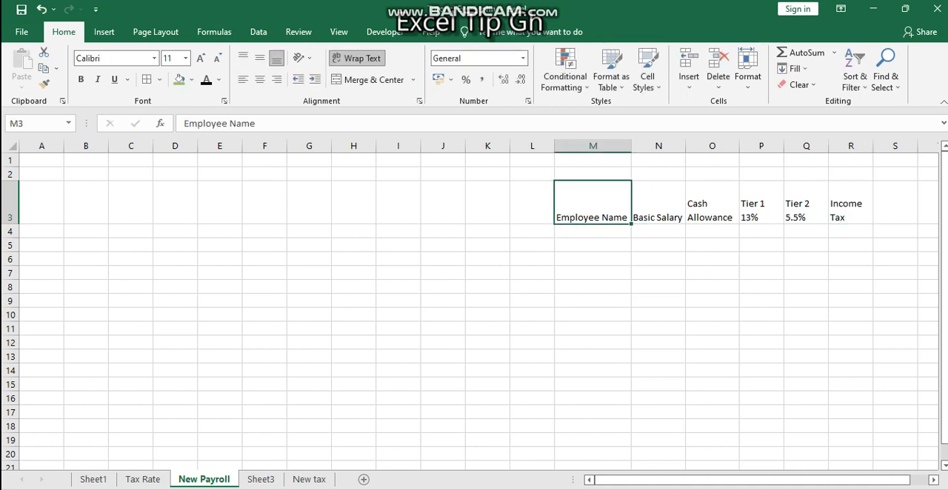
{"action": "left_click_drag", "start_coordinate": [593, 211], "coordinate": [852, 231]}
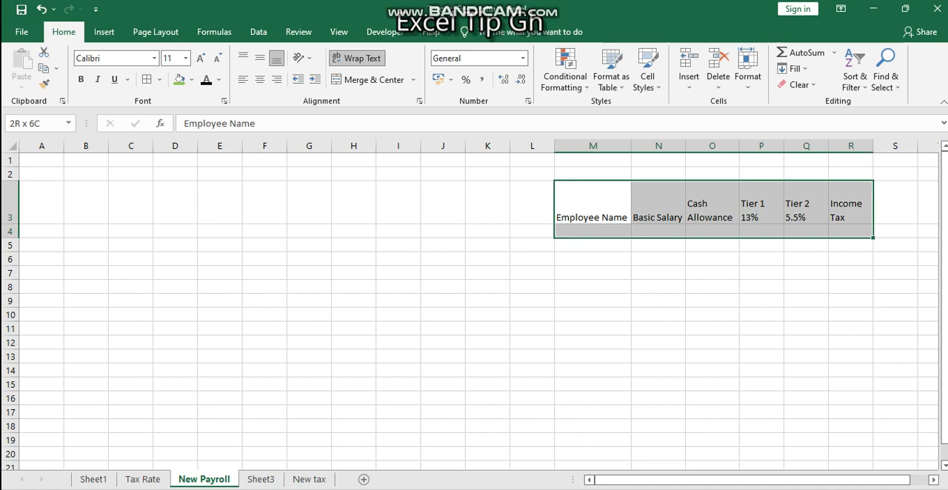
{"action": "key", "text": "ctrl+shift+Down"}
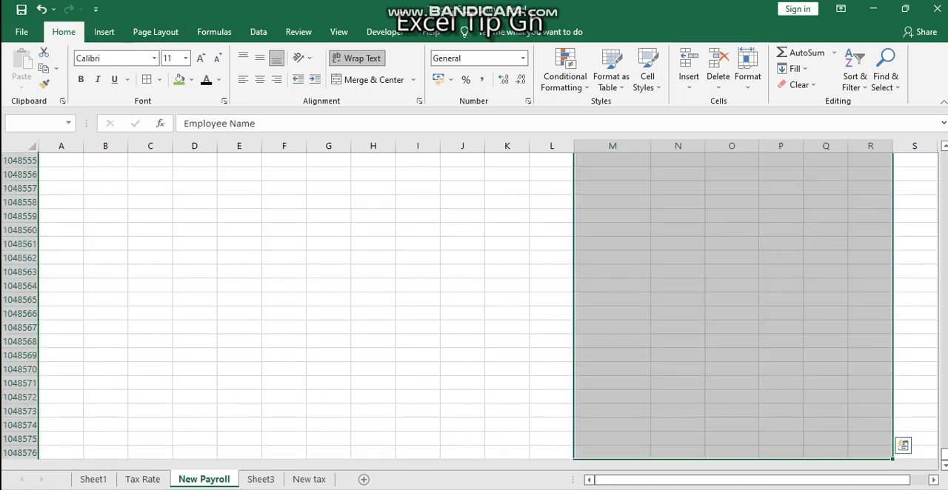
{"action": "left_click", "coordinate": [147, 79]}
{"action": "left_click", "coordinate": [658, 245]}
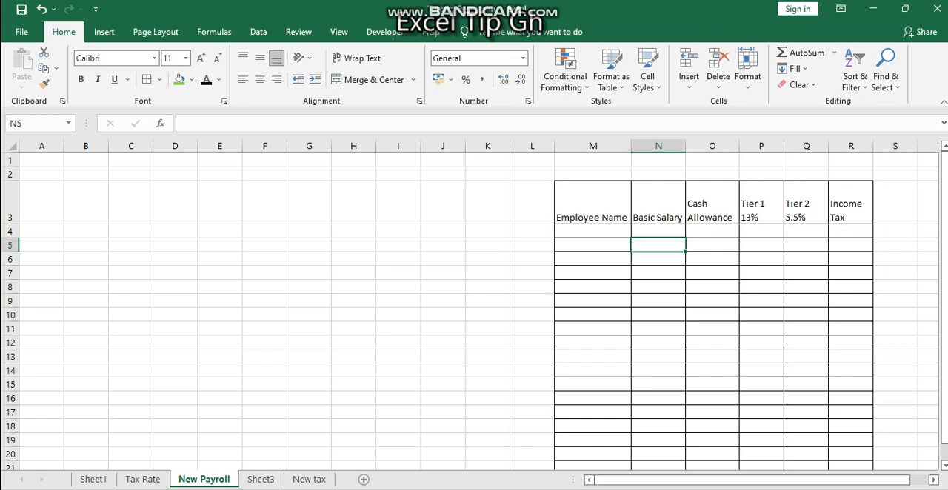
Step: Widen each of the payroll table's columns, from Income Tax in column R back to Employee Name in column M
{"action": "left_click_drag", "start_coordinate": [873, 146], "coordinate": [918, 146]}
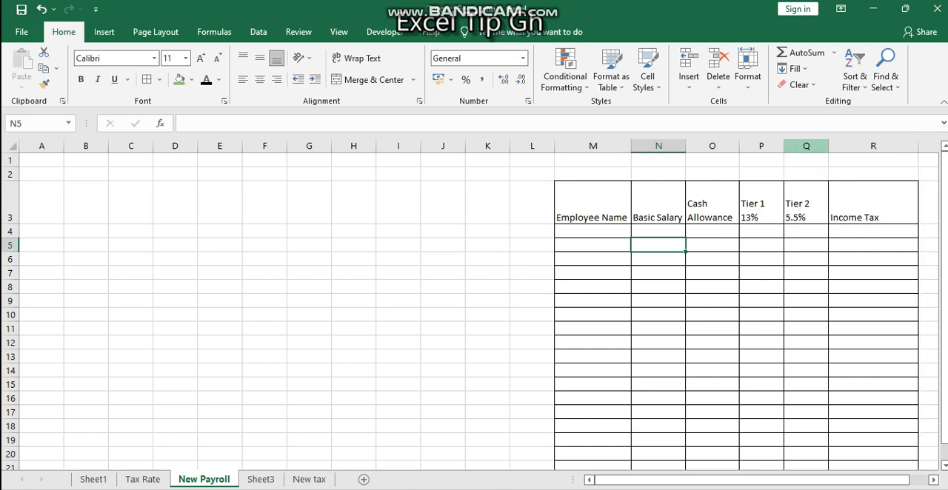
{"action": "left_click_drag", "start_coordinate": [829, 146], "coordinate": [855, 146]}
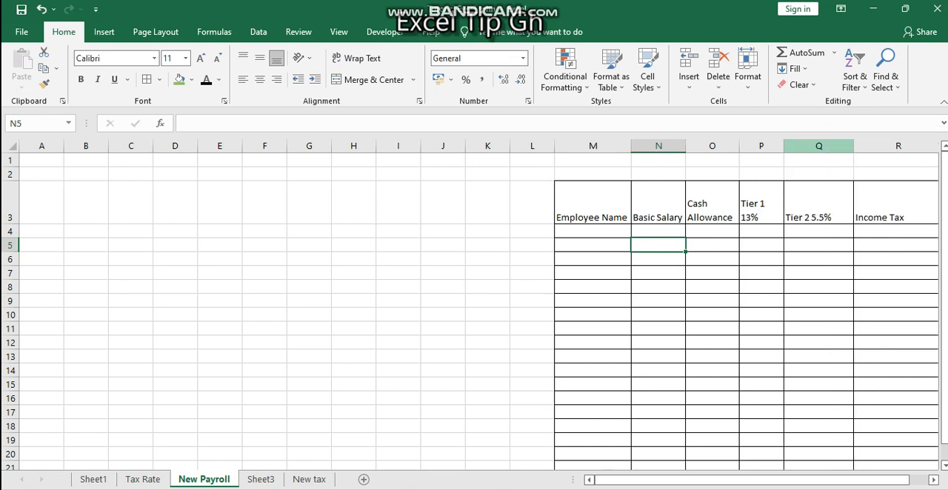
{"action": "left_click_drag", "start_coordinate": [784, 145], "coordinate": [806, 146]}
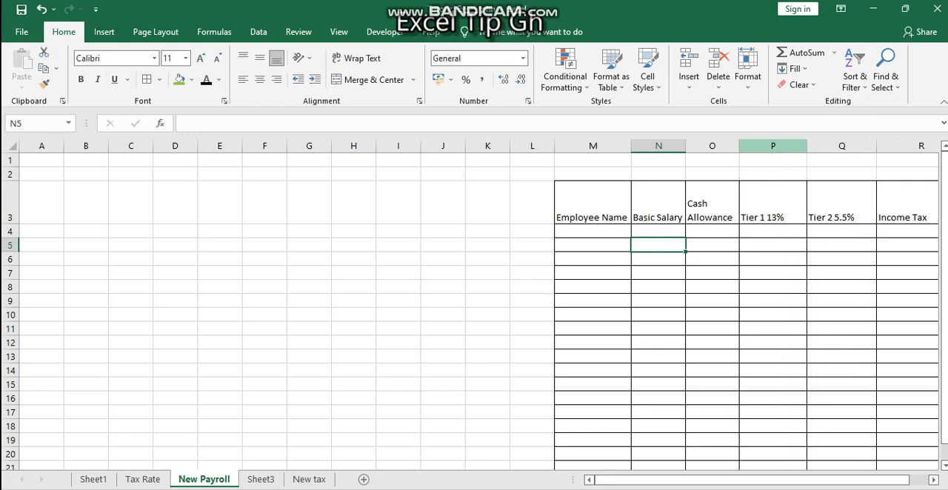
{"action": "left_click_drag", "start_coordinate": [740, 146], "coordinate": [756, 146]}
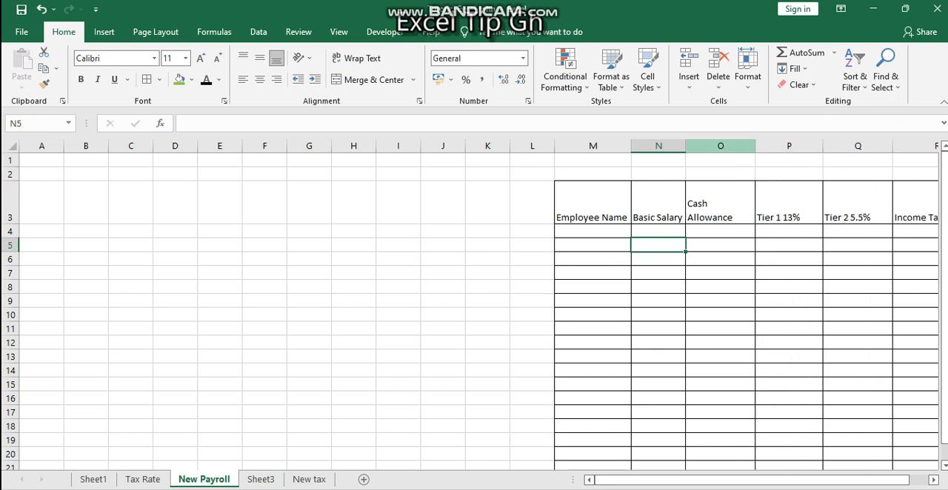
{"action": "left_click_drag", "start_coordinate": [686, 146], "coordinate": [717, 146]}
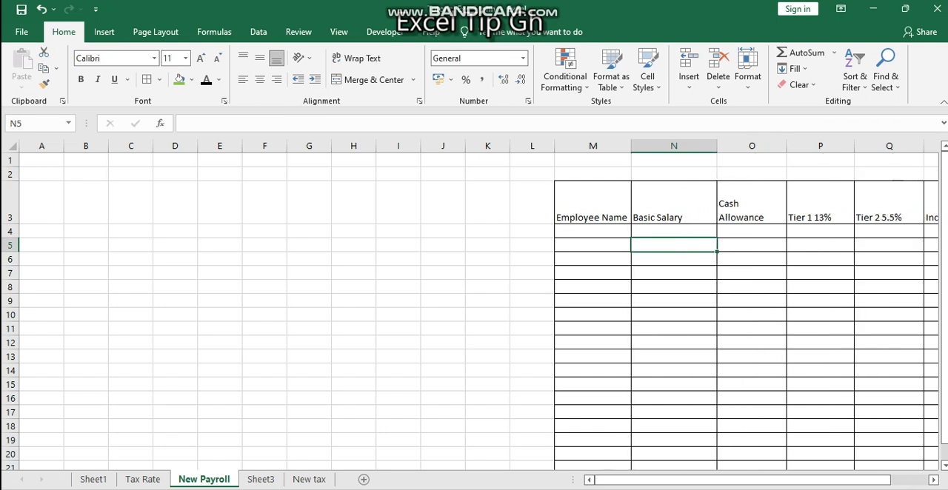
{"action": "left_click_drag", "start_coordinate": [631, 146], "coordinate": [661, 146]}
Step: Center the payroll table's header texts horizontally in cells M3 through R3
{"action": "left_click_drag", "start_coordinate": [671, 480], "coordinate": [726, 480]}
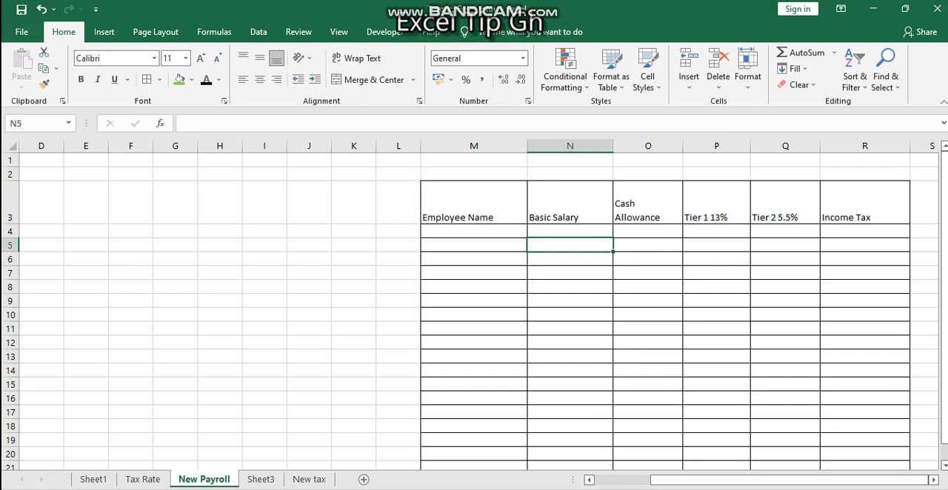
{"action": "left_click_drag", "start_coordinate": [474, 211], "coordinate": [866, 211]}
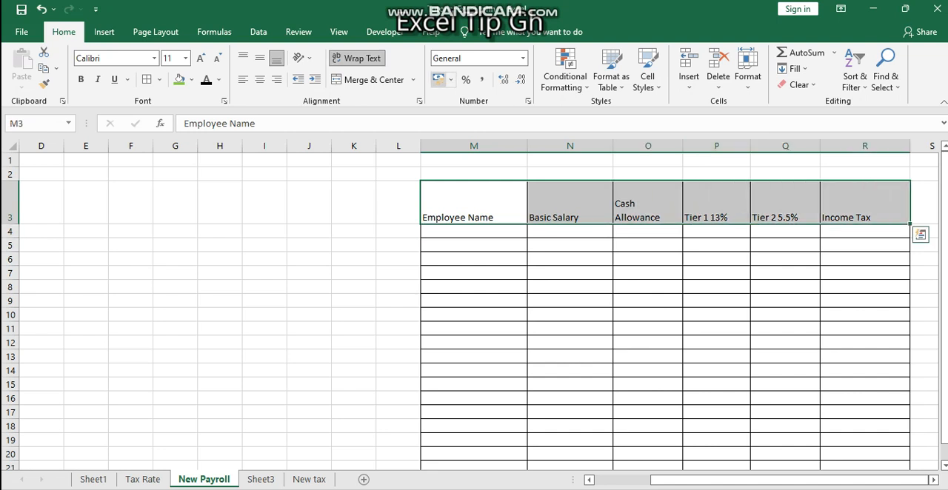
{"action": "left_click", "coordinate": [260, 79]}
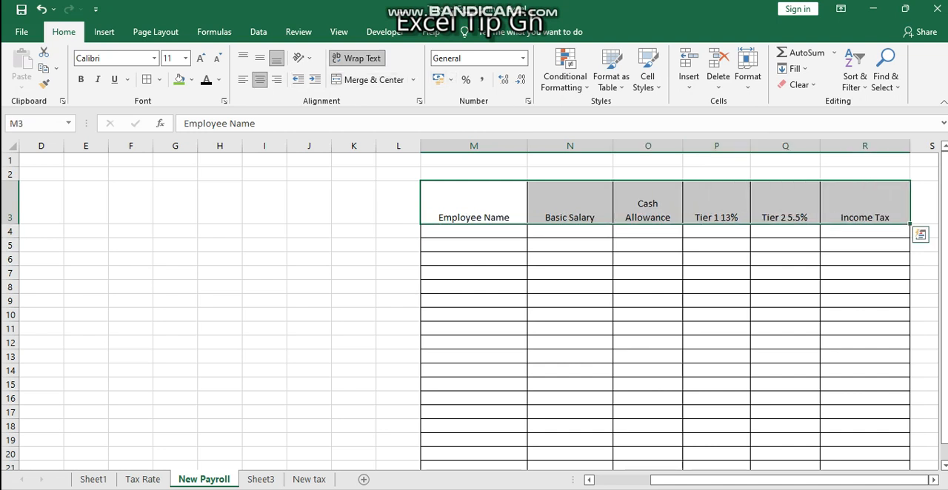
{"action": "left_click", "coordinate": [474, 207]}
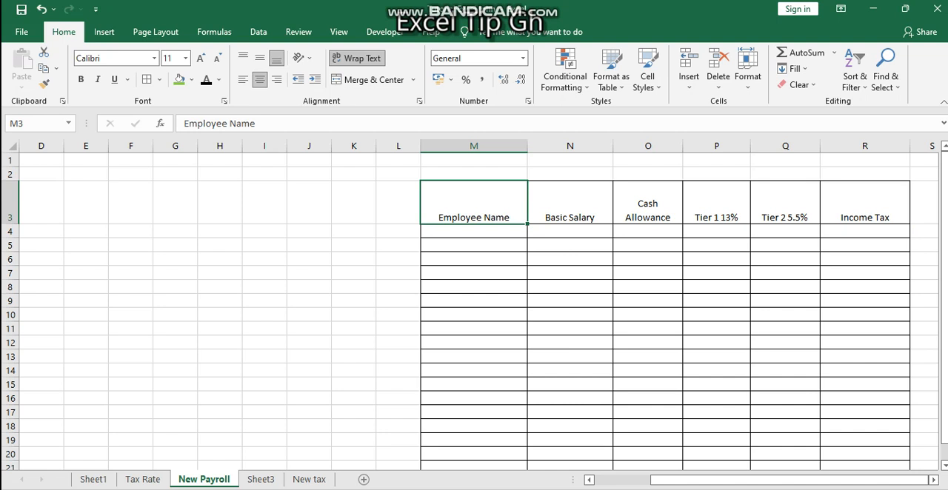
{"action": "key", "text": "Left"}
{"action": "key", "text": "Left"}
{"action": "key", "text": "Left"}
{"action": "key", "text": "Left"}
{"action": "key", "text": "Left"}
{"action": "key", "text": "Left"}
{"action": "key", "text": "Left"}
{"action": "key", "text": "Left"}
{"action": "key", "text": "Left"}
{"action": "key", "text": "Left"}
{"action": "key", "text": "Left"}
{"action": "key", "text": "Left"}
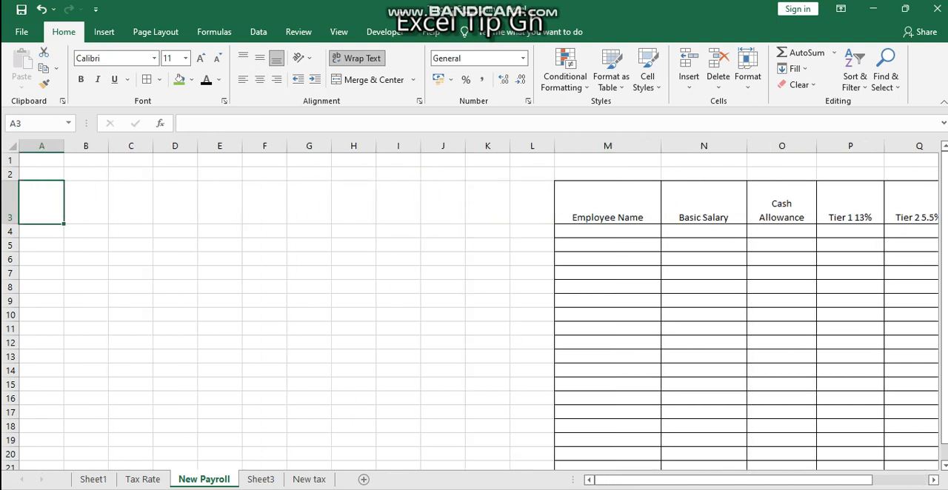
{"action": "key", "text": "Down"}
{"action": "key", "text": "Down"}
{"action": "key", "text": "Right"}
{"action": "key", "text": "Right"}
{"action": "key", "text": "Right"}
{"action": "key", "text": "Right"}
{"action": "key", "text": "Right"}
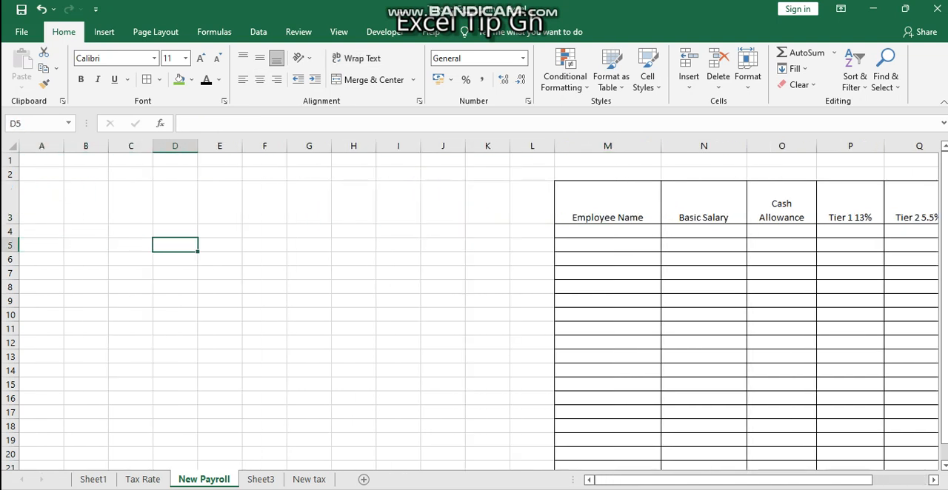
{"action": "key", "text": "Right"}
{"action": "key", "text": "Right"}
{"action": "key", "text": "Right"}
{"action": "key", "text": "Right"}
{"action": "key", "text": "Right"}
{"action": "key", "text": "Right"}
{"action": "key", "text": "Right"}
{"action": "key", "text": "Right"}
{"action": "key", "text": "Right"}
{"action": "key", "text": "Right"}
{"action": "key", "text": "Right"}
{"action": "key", "text": "Right"}
{"action": "key", "text": "Right"}
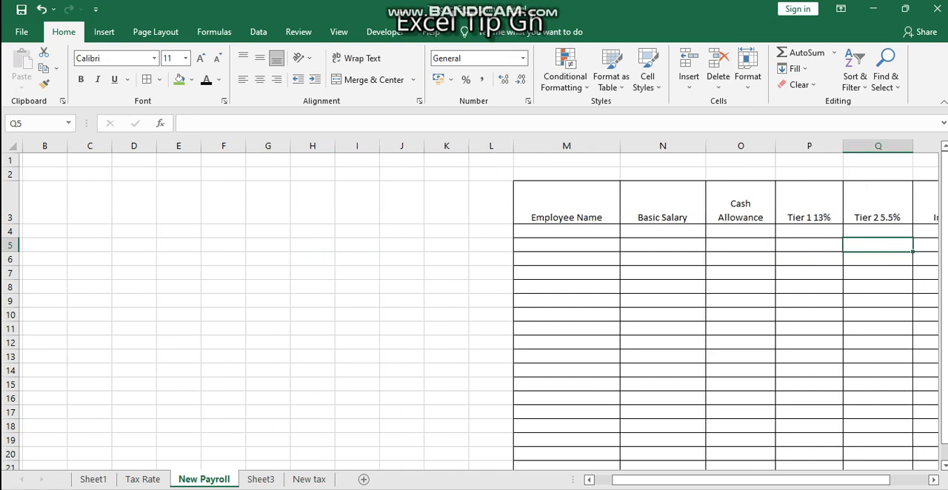
{"action": "key", "text": "Left"}
{"action": "key", "text": "Left"}
{"action": "key", "text": "Right"}
{"action": "key", "text": "Up"}
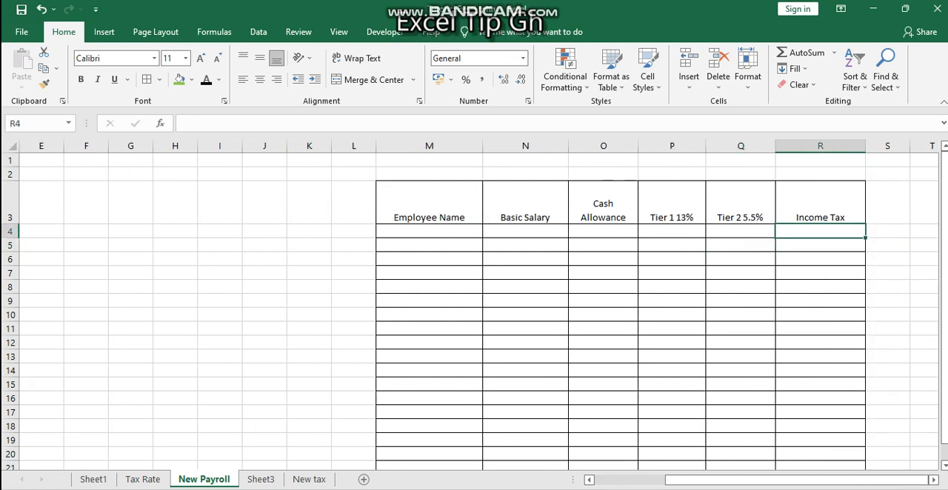
{"action": "key", "text": "Left"}
{"action": "key", "text": "Left"}
{"action": "key", "text": "Home"}
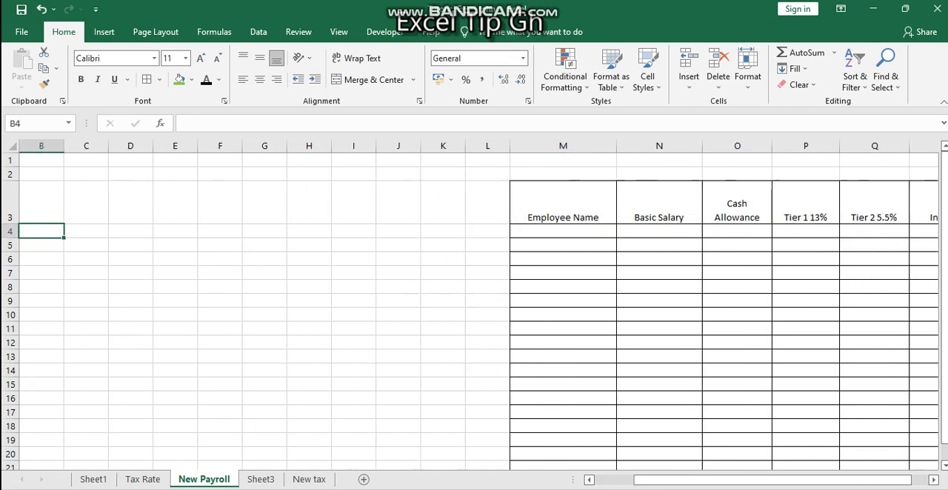
{"action": "key", "text": "Right"}
{"action": "key", "text": "Right"}
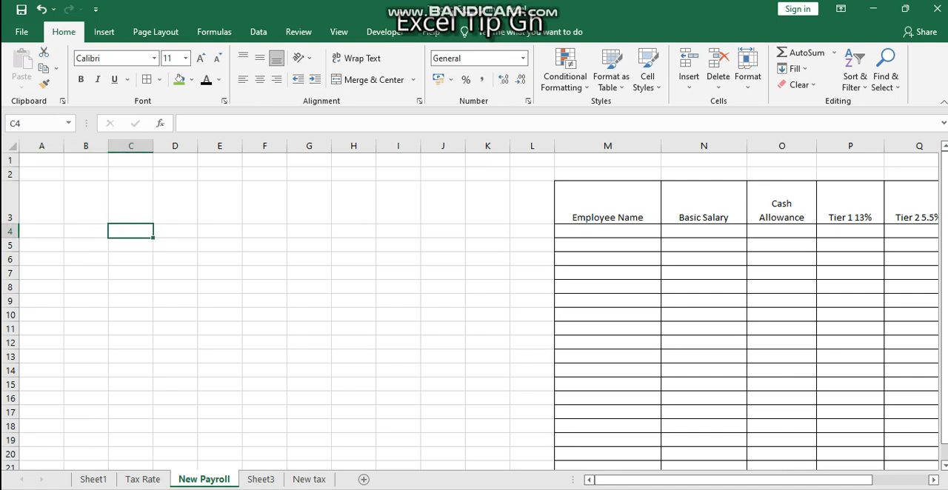
Step: Copy the monthly tax band table, C38:J45, from Sheet1 and paste it at cell B3 of the New Payroll sheet
{"action": "key", "text": "ctrl+Page_Up"}
{"action": "key", "text": "ctrl+Page_Up"}
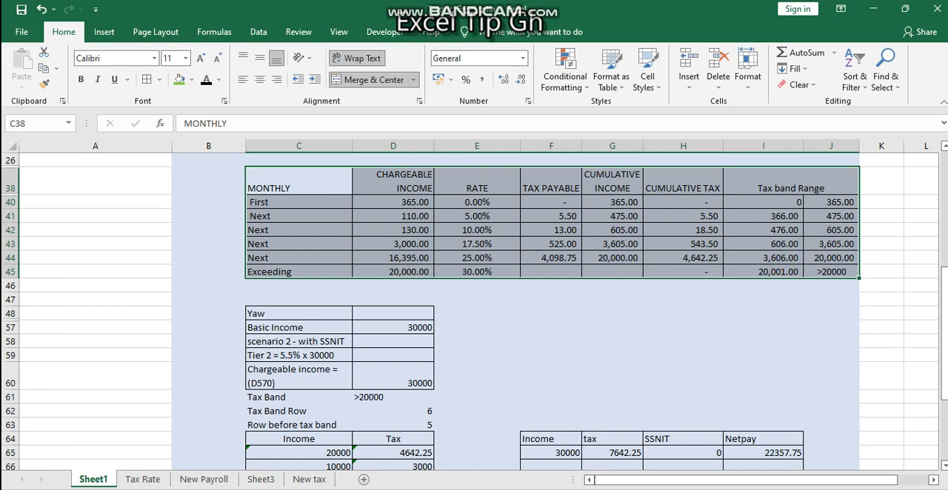
{"action": "left_click_drag", "start_coordinate": [298, 182], "coordinate": [831, 272]}
{"action": "key", "text": "ctrl+c"}
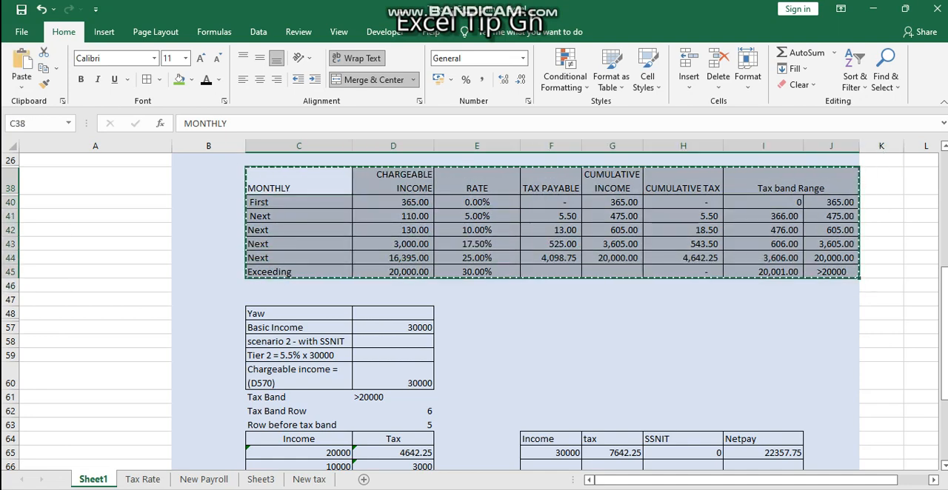
{"action": "left_click", "coordinate": [204, 479]}
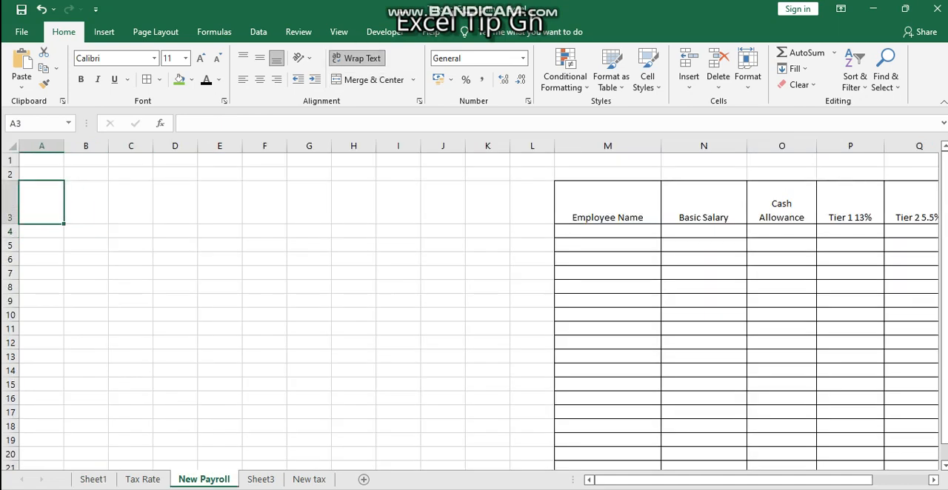
{"action": "left_click", "coordinate": [86, 202]}
{"action": "key", "text": "ctrl+v"}
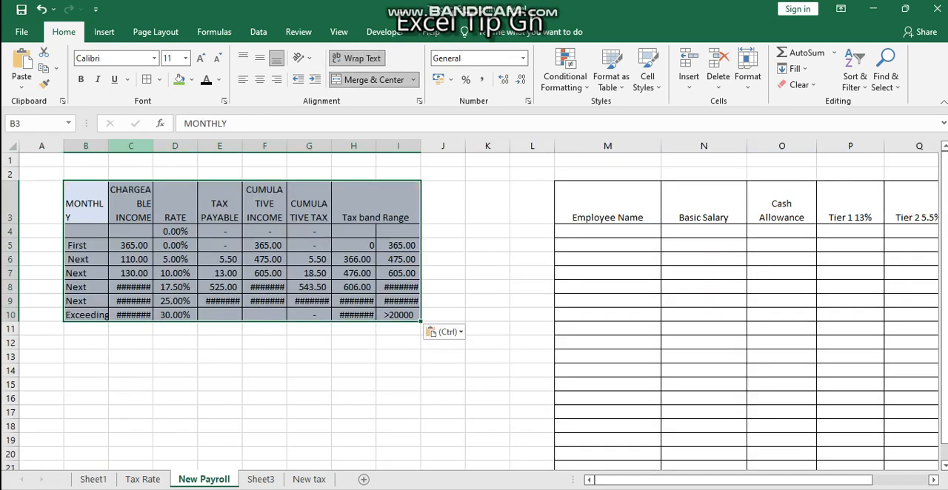
Step: Autofit the widths of columns C through I of the pasted tax band table
{"action": "double_click", "coordinate": [154, 146]}
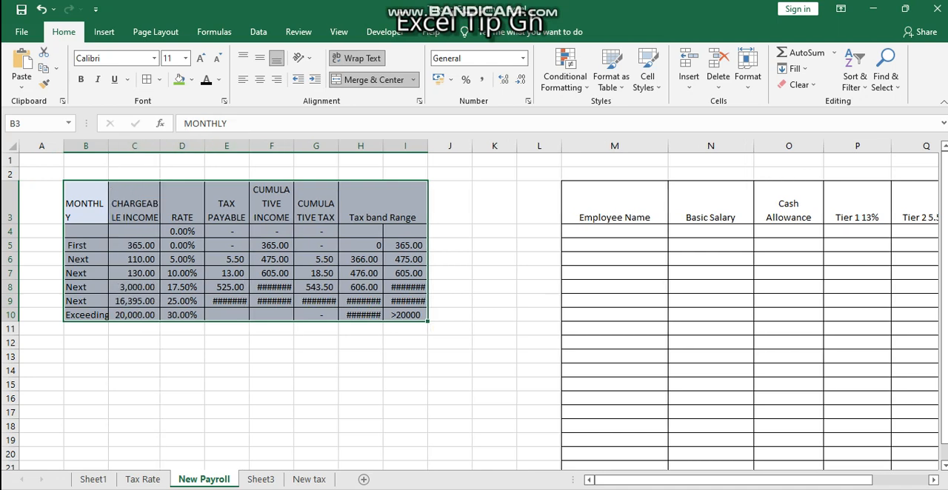
{"action": "double_click", "coordinate": [204, 146]}
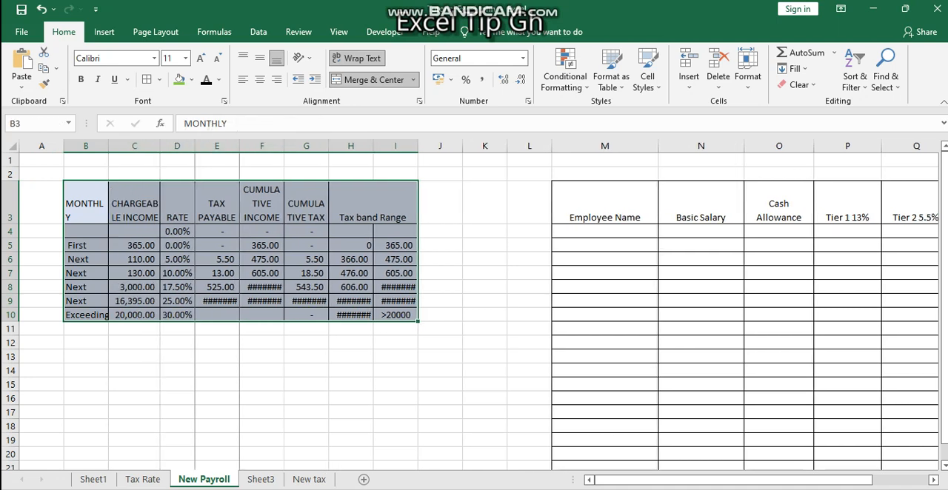
{"action": "double_click", "coordinate": [239, 146]}
{"action": "double_click", "coordinate": [285, 138]}
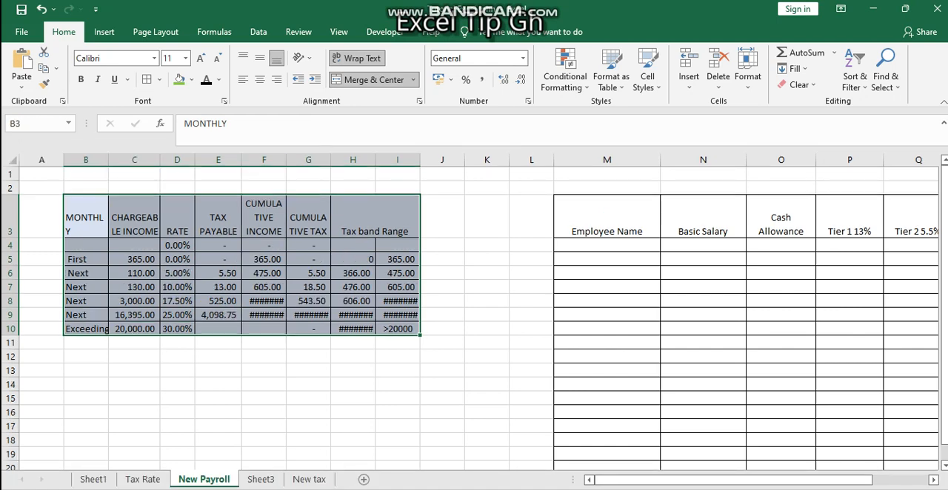
{"action": "double_click", "coordinate": [286, 159]}
{"action": "double_click", "coordinate": [339, 159]}
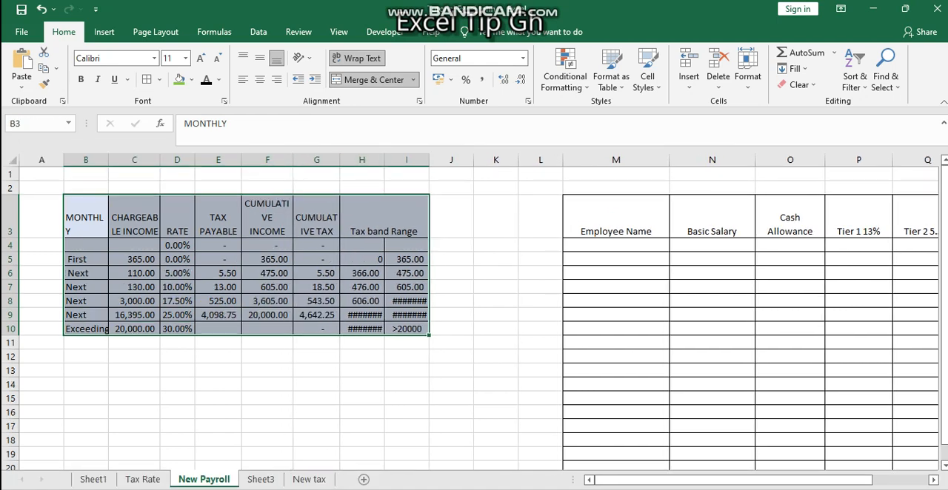
{"action": "double_click", "coordinate": [385, 159]}
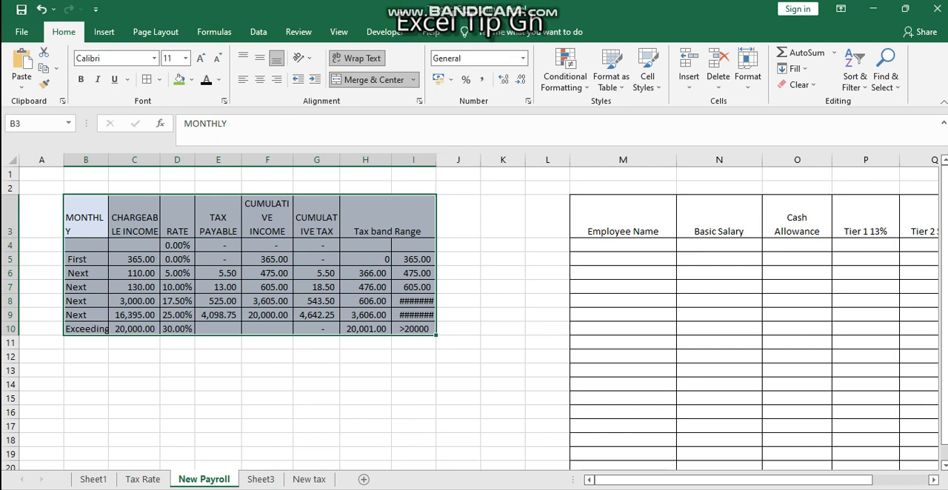
{"action": "double_click", "coordinate": [437, 160]}
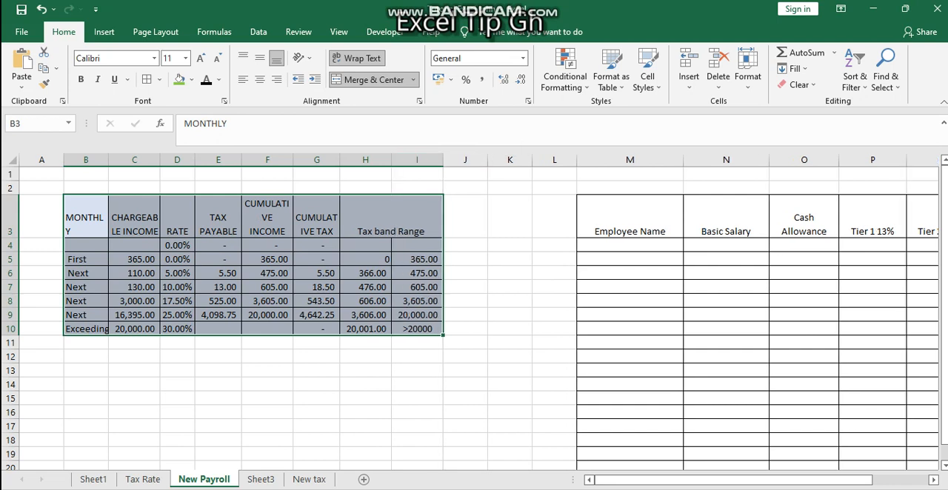
Step: Insert a new column before column A and widen the new column A
{"action": "left_click", "coordinate": [41, 160]}
{"action": "right_click", "coordinate": [41, 161]}
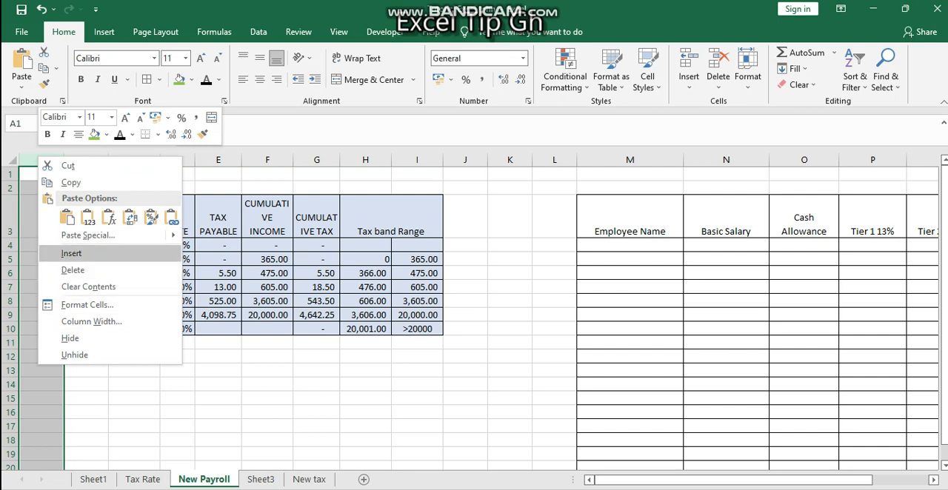
{"action": "left_click", "coordinate": [71, 254]}
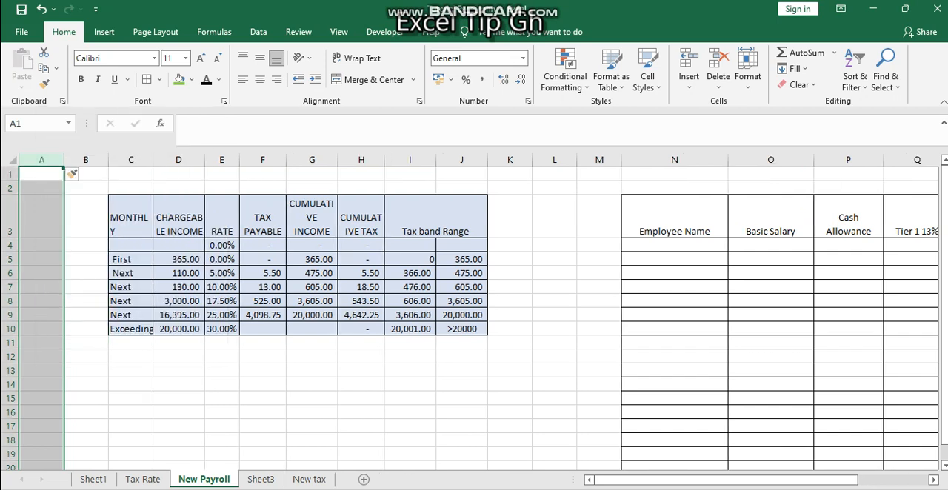
{"action": "left_click_drag", "start_coordinate": [63, 160], "coordinate": [98, 160]}
Step: Enter the header "Chargeable income" in cell A3
{"action": "left_click", "coordinate": [60, 188]}
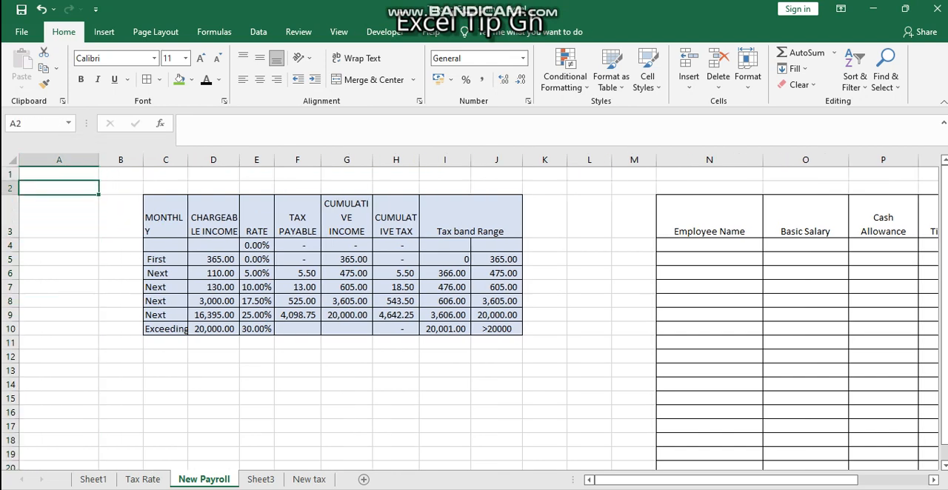
{"action": "key", "text": "Down"}
{"action": "type", "text": "C"}
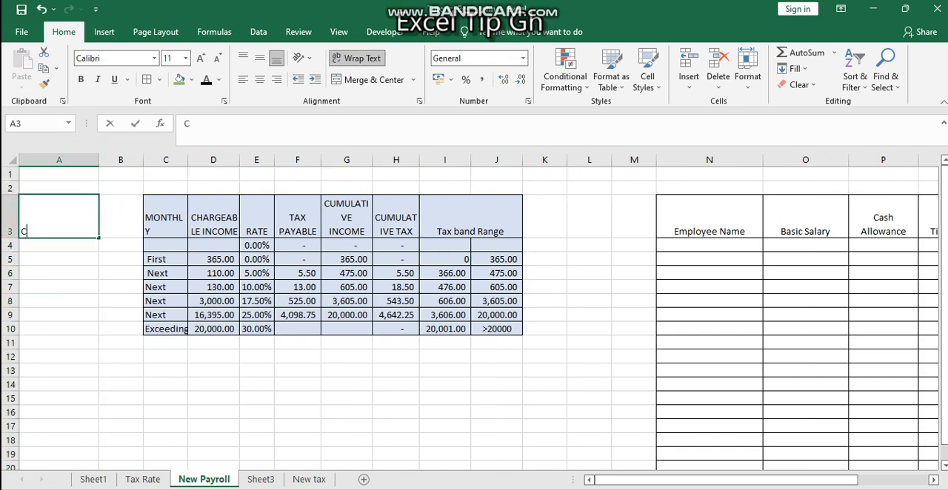
{"action": "type", "text": "hargeable income"}
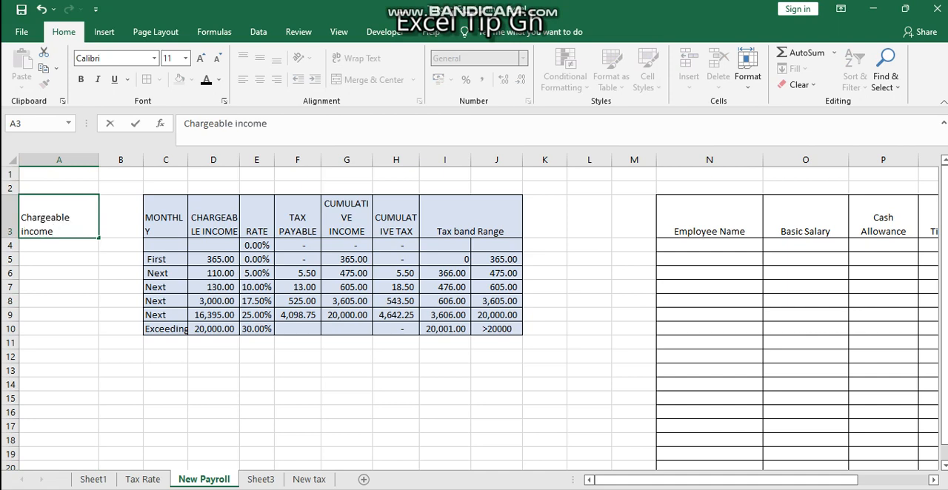
{"action": "key", "text": "Return"}
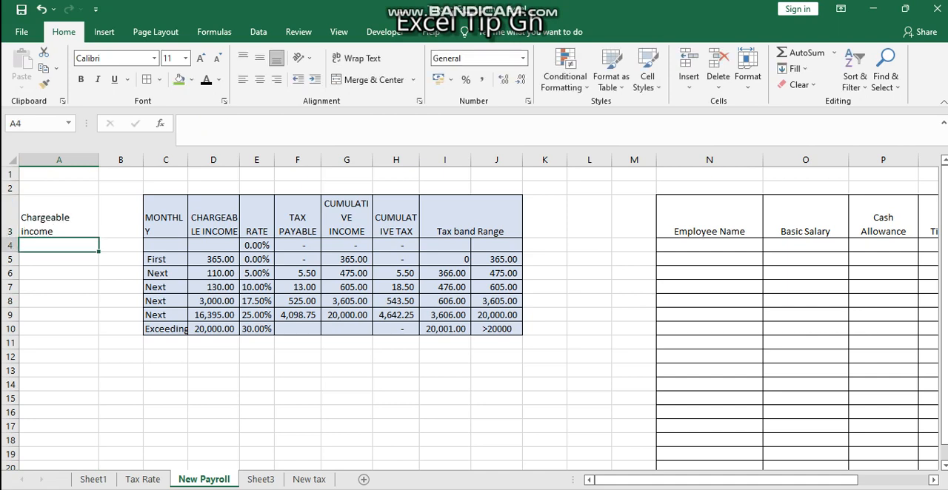
Step: Enter the formula =O4+P4-R4 in cell A4 to compute chargeable income from basic salary plus cash allowance minus Tier 2
{"action": "key", "text": "Return"}
{"action": "key", "text": "Up"}
{"action": "type", "text": "="}
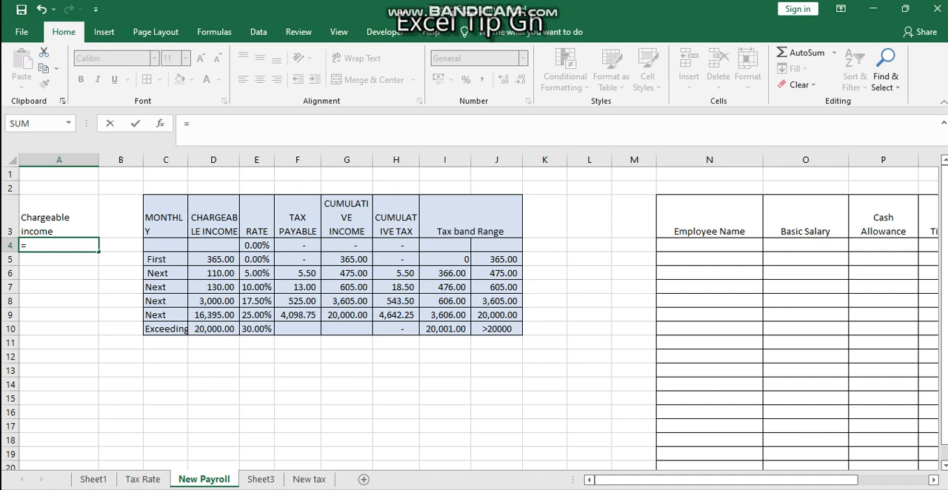
{"action": "left_click_drag", "start_coordinate": [682, 480], "coordinate": [735, 480]}
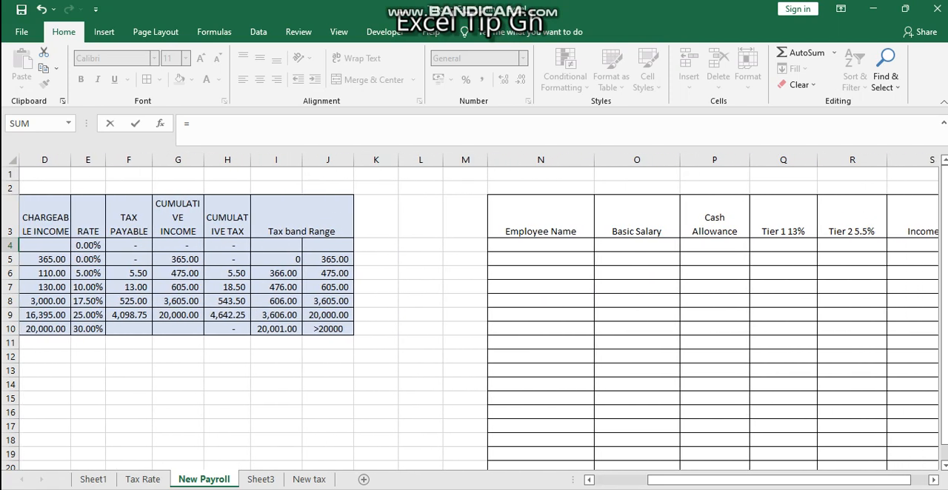
{"action": "left_click_drag", "start_coordinate": [733, 481], "coordinate": [752, 480]}
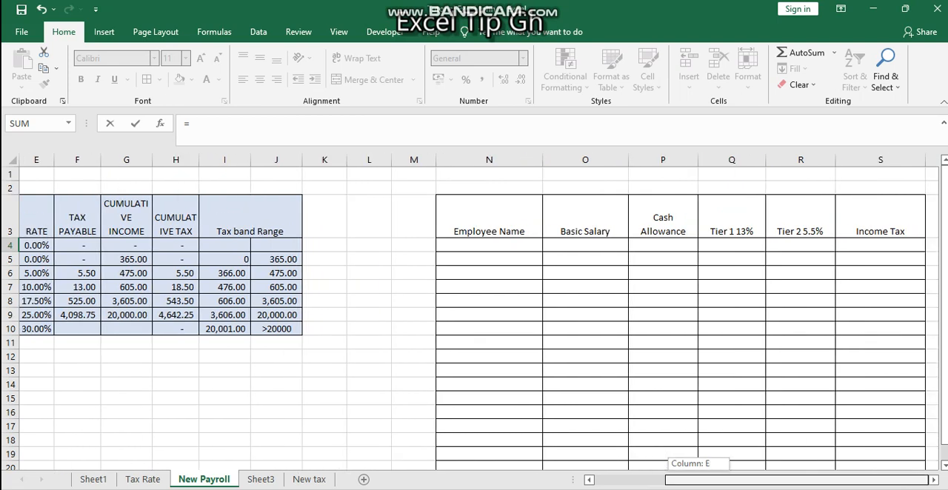
{"action": "left_click", "coordinate": [585, 245]}
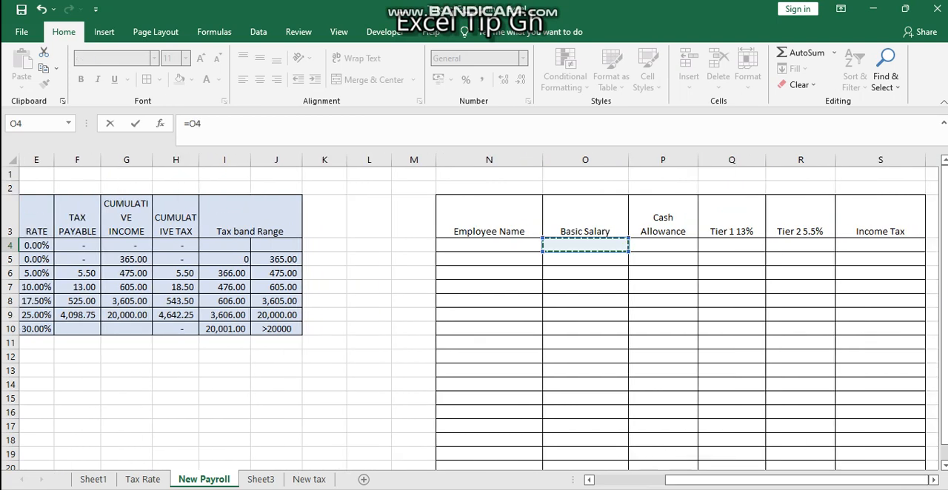
{"action": "type", "text": "+"}
{"action": "left_click", "coordinate": [663, 246]}
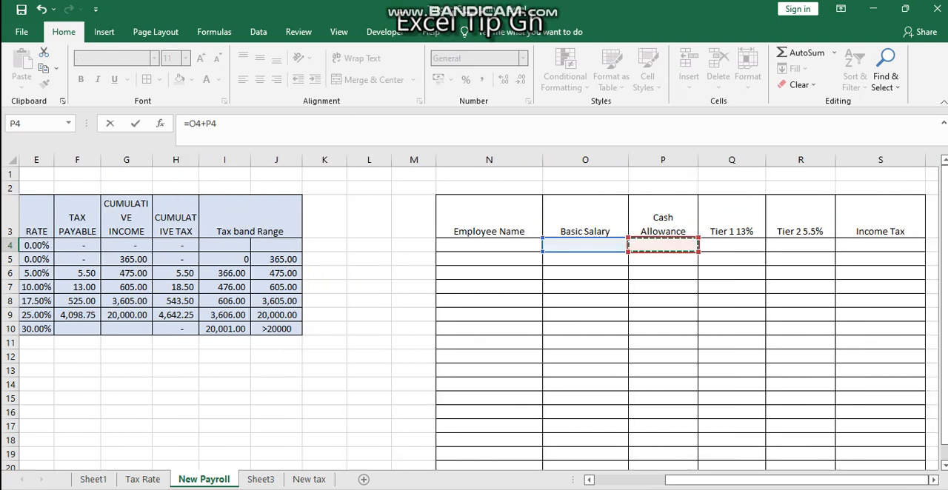
{"action": "type", "text": "-"}
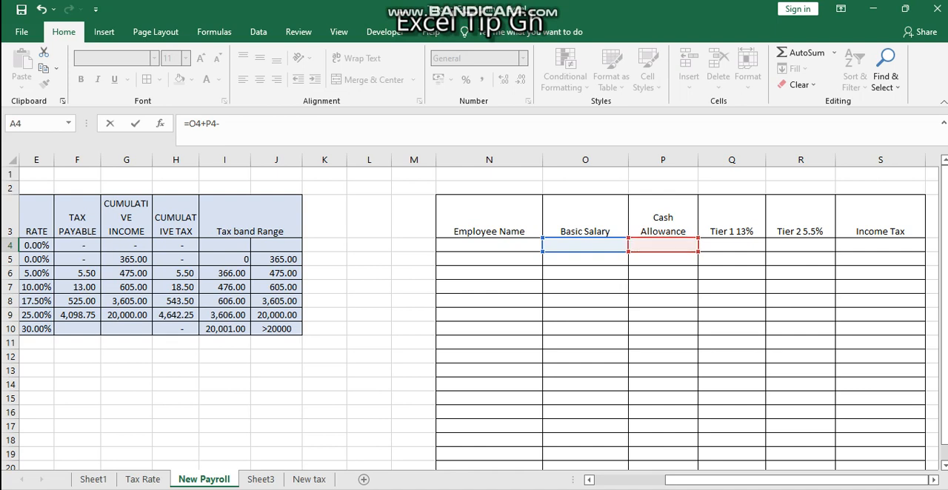
{"action": "left_click", "coordinate": [801, 245]}
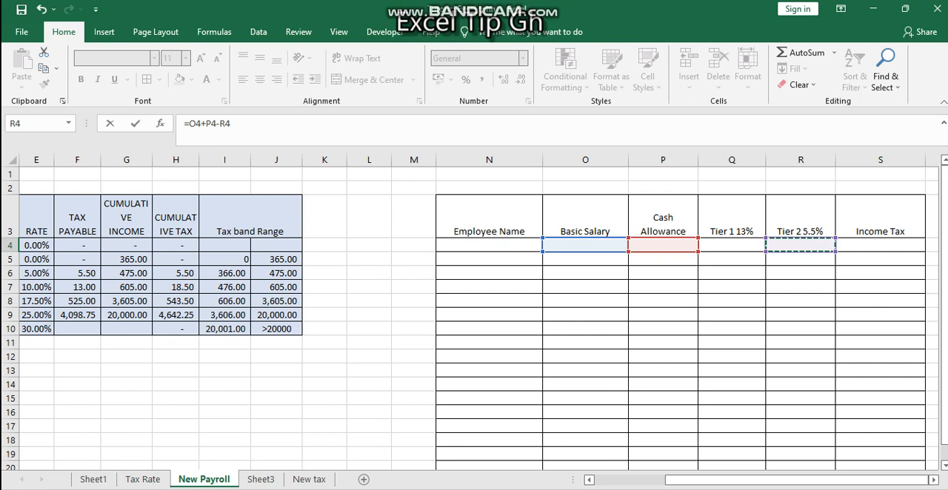
{"action": "key", "text": "Return"}
{"action": "key", "text": "Home"}
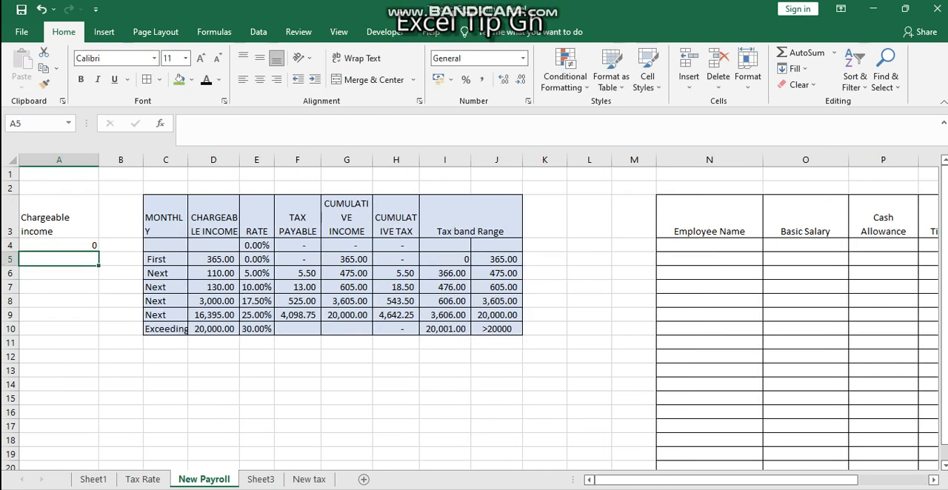
{"action": "left_click", "coordinate": [59, 246]}
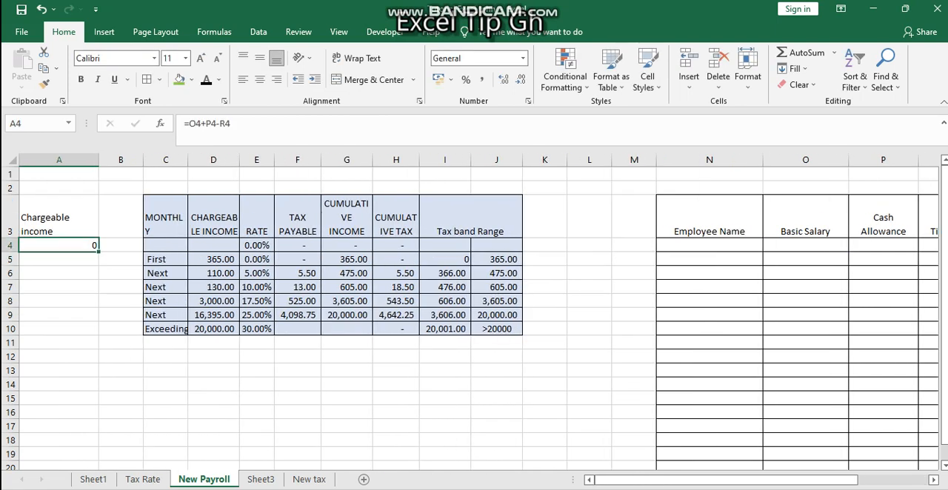
Step: Fill the chargeable income formula in A4 down column A for all the employee rows
{"action": "left_click_drag", "start_coordinate": [99, 253], "coordinate": [98, 441]}
{"action": "scroll", "coordinate": [474, 318], "scroll_direction": "up", "scroll_amount": 20}
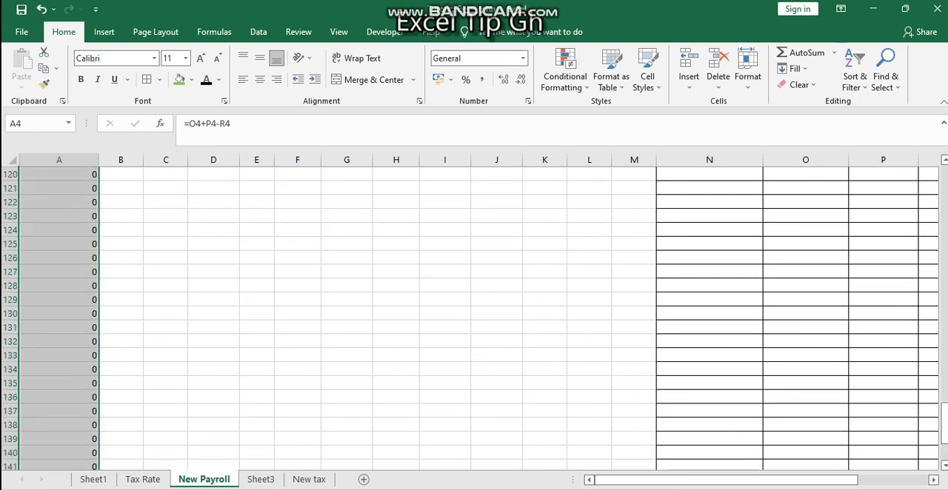
{"action": "scroll", "coordinate": [474, 318], "scroll_direction": "up", "scroll_amount": 17}
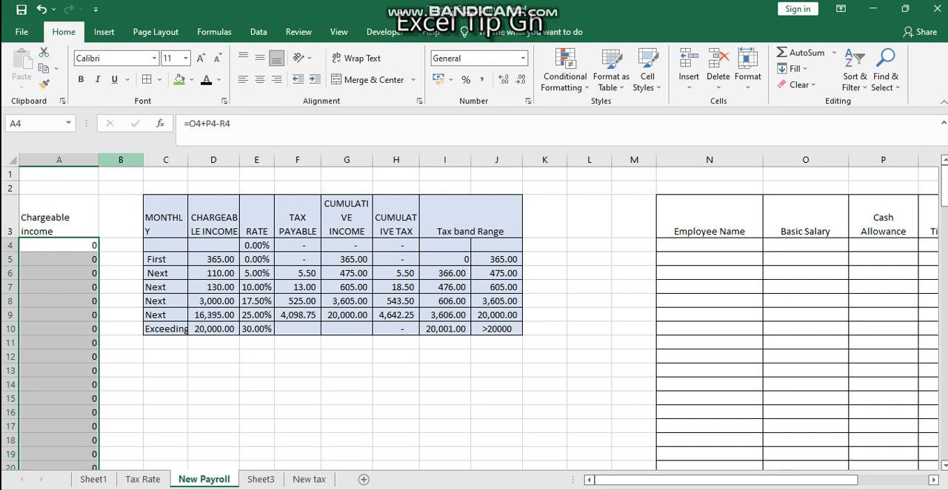
Step: Insert two new columns between the chargeable income column and the tax band table, as columns B and C
{"action": "left_click", "coordinate": [121, 160]}
{"action": "right_click", "coordinate": [129, 161]}
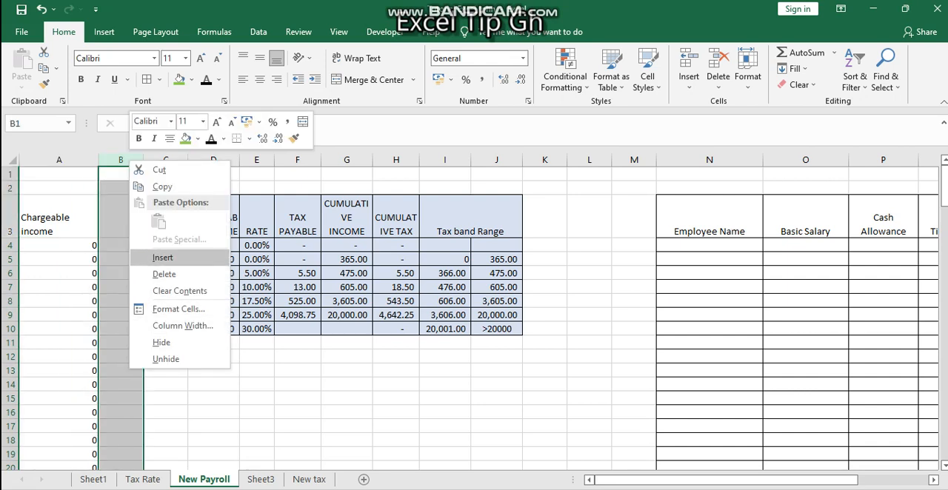
{"action": "left_click", "coordinate": [163, 258]}
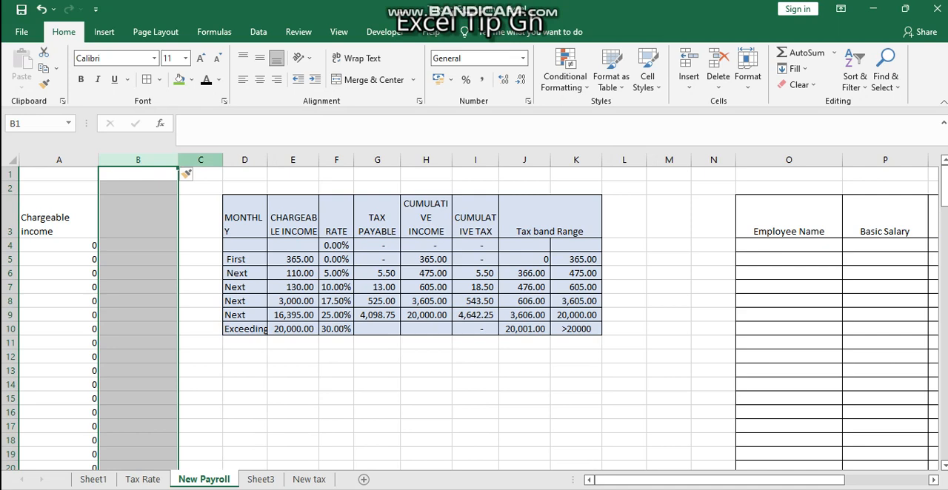
{"action": "left_click", "coordinate": [200, 160]}
{"action": "right_click", "coordinate": [202, 160]}
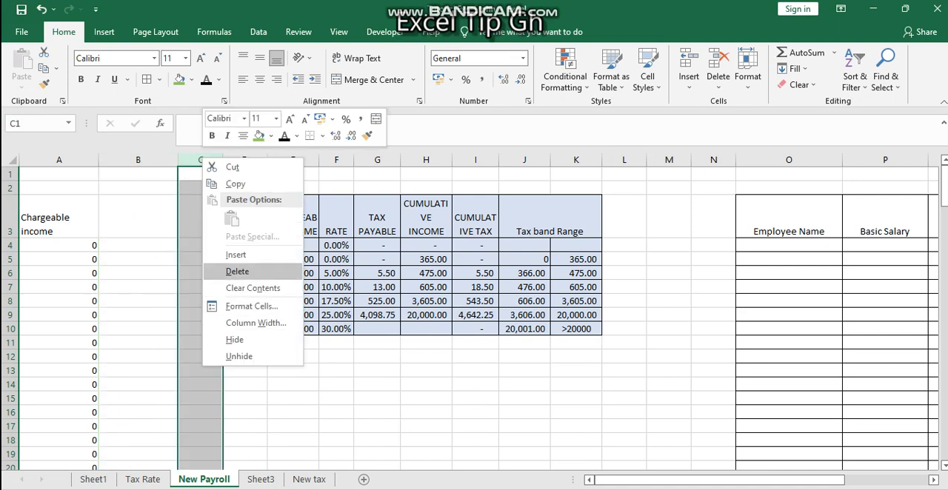
{"action": "left_click", "coordinate": [236, 254]}
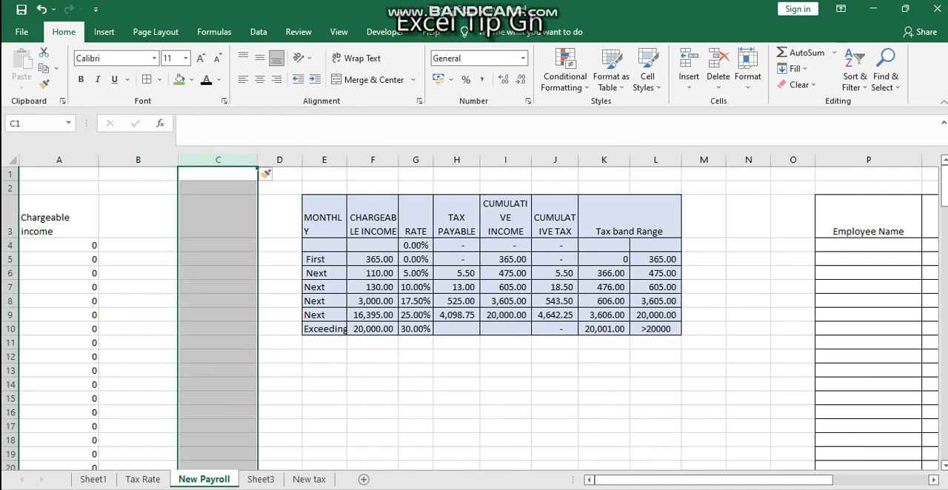
Step: Narrow column B slightly and enter the header "Tax band" in cell B3
{"action": "left_click", "coordinate": [138, 216]}
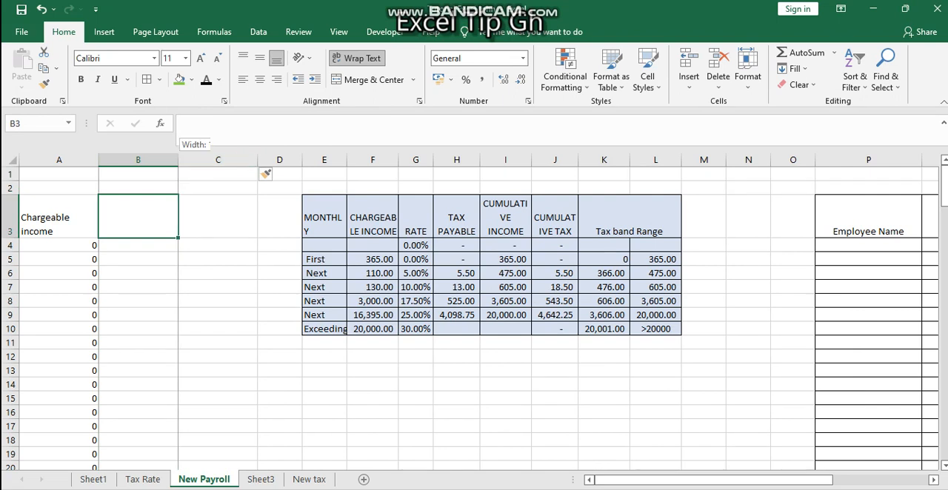
{"action": "left_click_drag", "start_coordinate": [178, 160], "coordinate": [165, 160]}
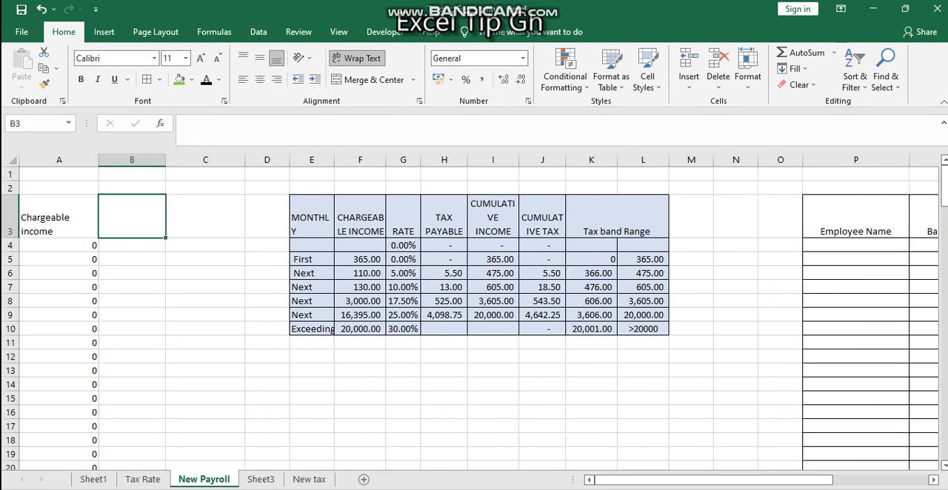
{"action": "type", "text": "Tax band"}
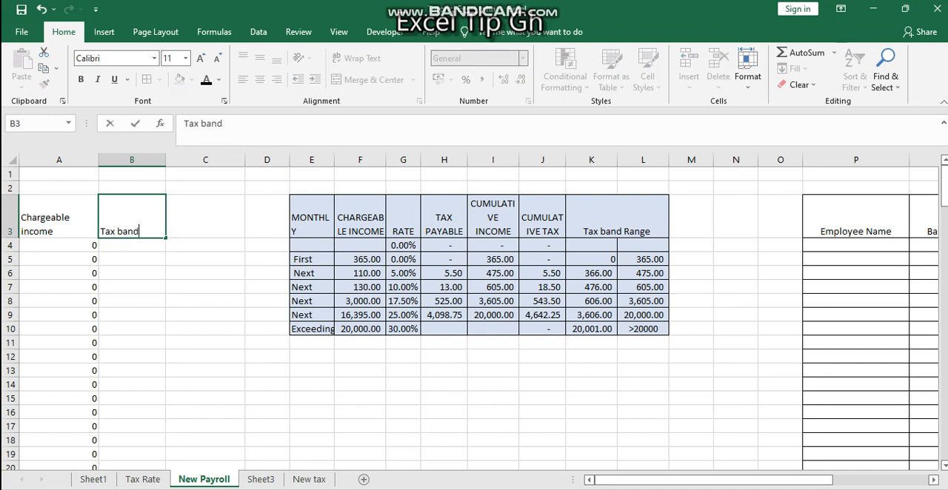
{"action": "key", "text": "Return"}
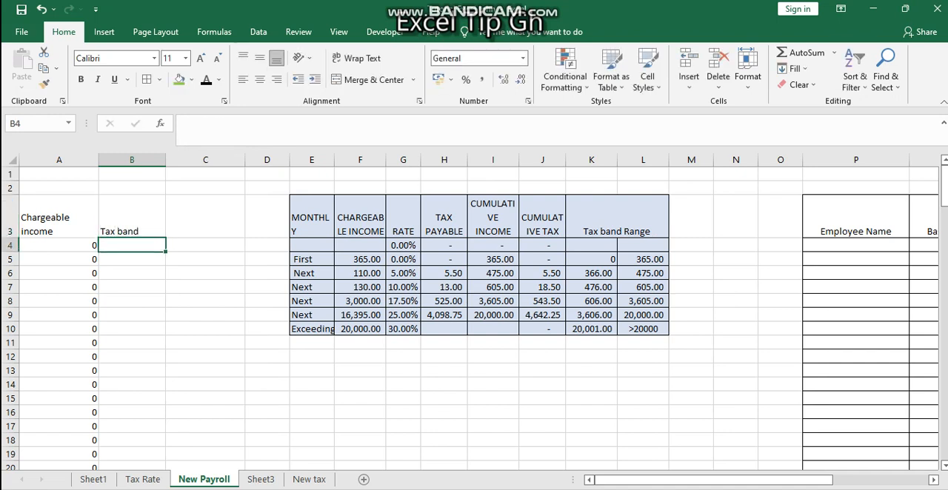
Step: Enter the formula =VLOOKUP(A4,K4:L10,2) in cell B4 to look up the chargeable income in the tax band range
{"action": "type", "text": "="}
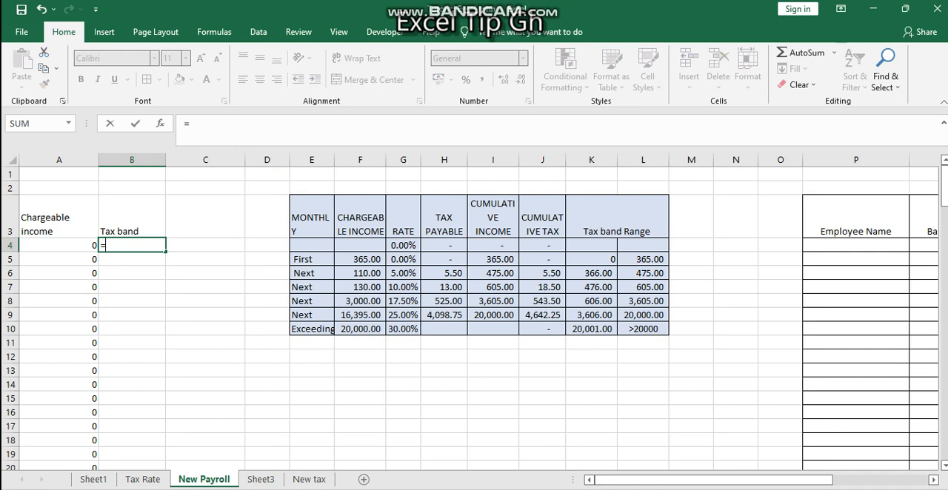
{"action": "type", "text": "vlookup("}
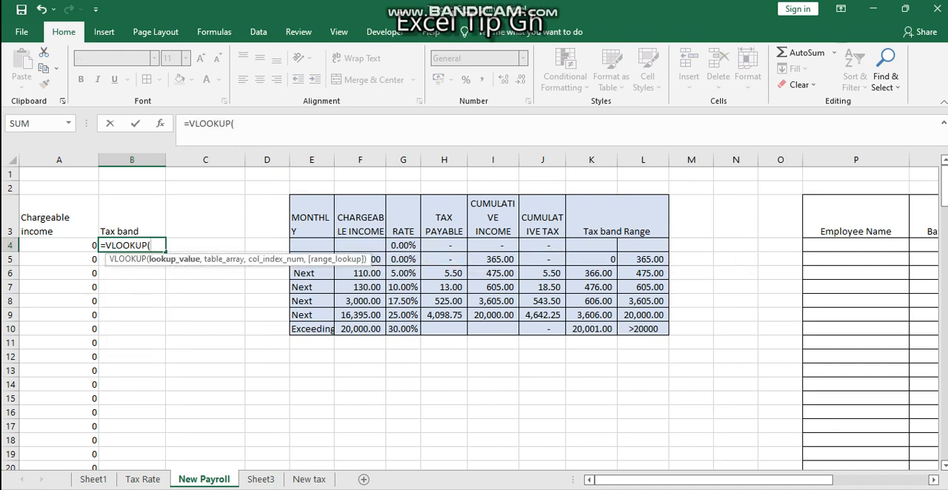
{"action": "key", "text": "Left"}
{"action": "type", "text": ","}
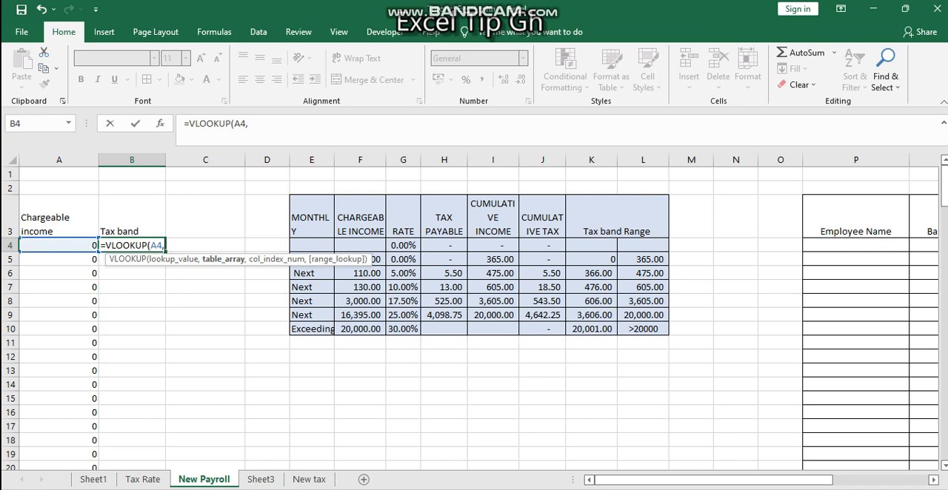
{"action": "left_click_drag", "start_coordinate": [591, 245], "coordinate": [645, 331]}
{"action": "type", "text": ","}
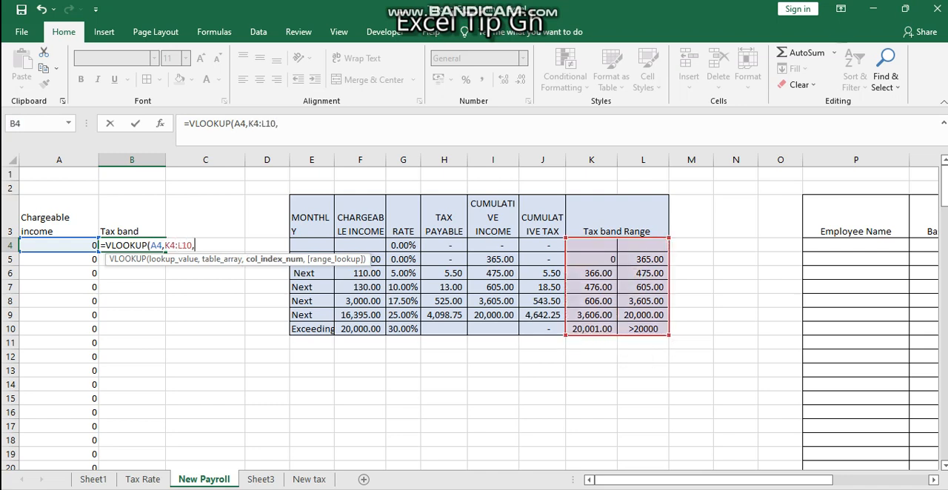
{"action": "type", "text": "2)"}
{"action": "key", "text": "ctrl+Return"}
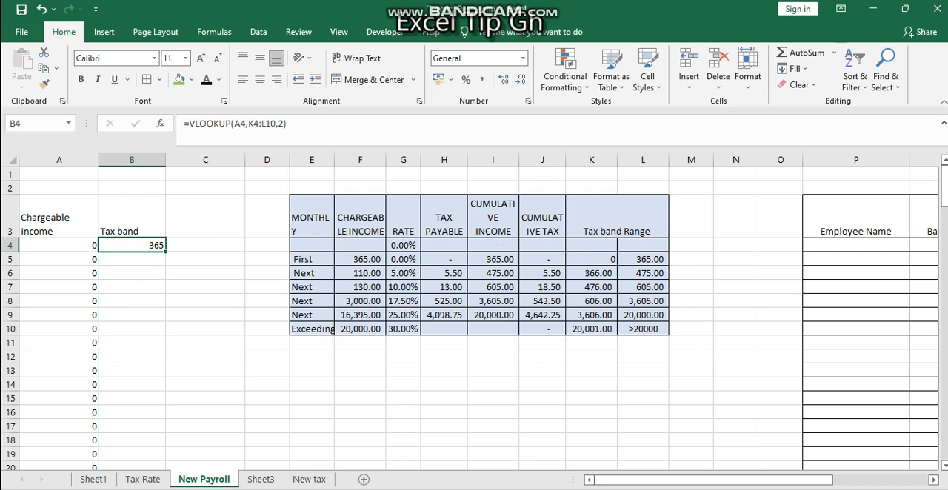
Step: Fill the VLOOKUP formula in B4 down column B and check the copied formula in B5
{"action": "double_click", "coordinate": [165, 251]}
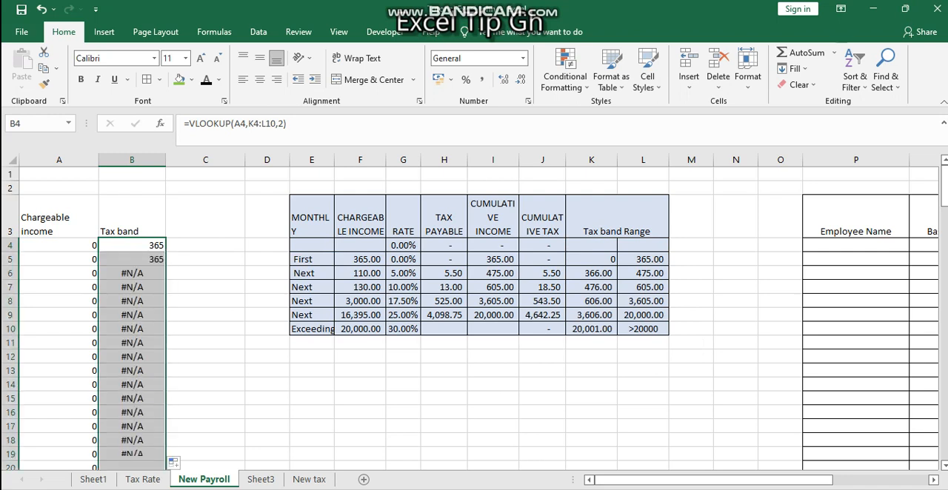
{"action": "key", "text": "Down"}
{"action": "key", "text": "Down"}
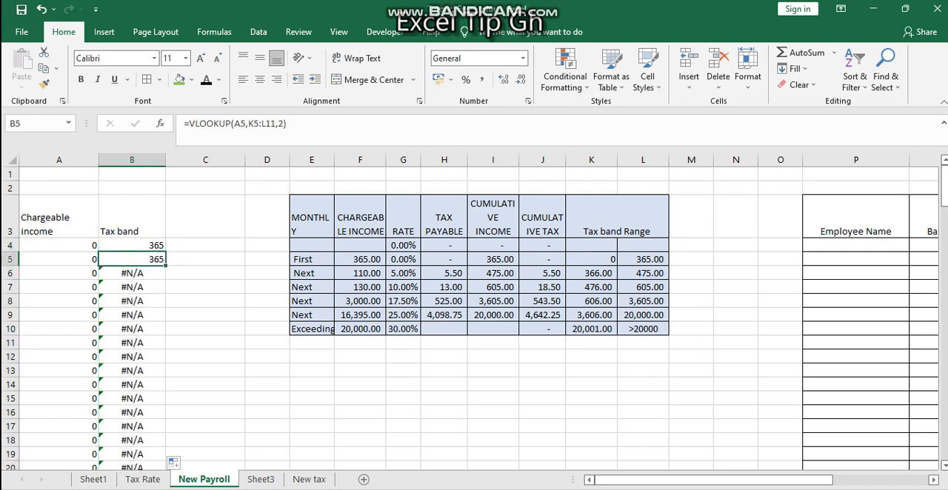
{"action": "key", "text": "Up"}
{"action": "key", "text": "Up"}
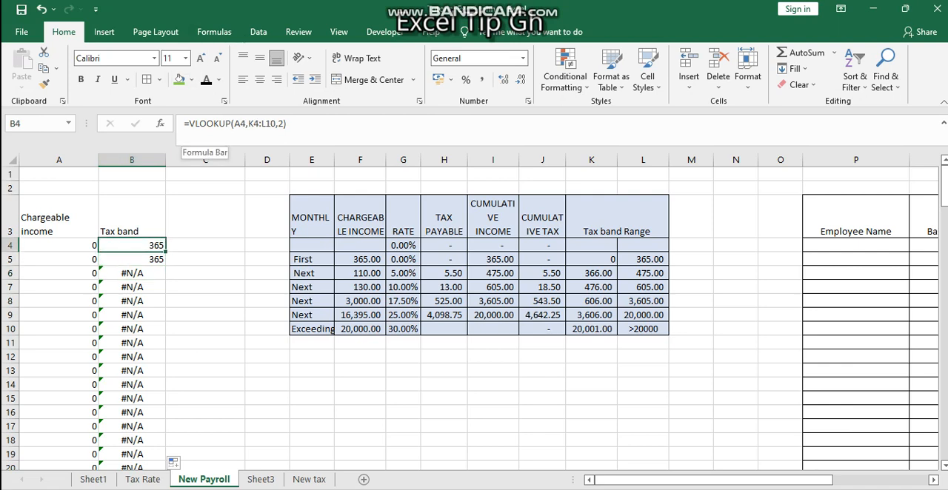
Step: Wrap the B4 lookup in IFERROR with 0 as the error value, and fill the formula down column B
{"action": "left_click", "coordinate": [188, 123]}
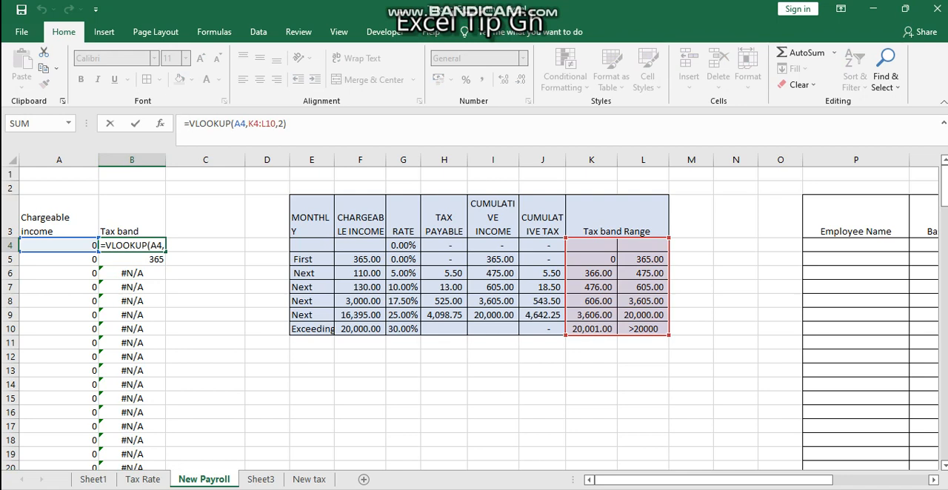
{"action": "type", "text": "ife"}
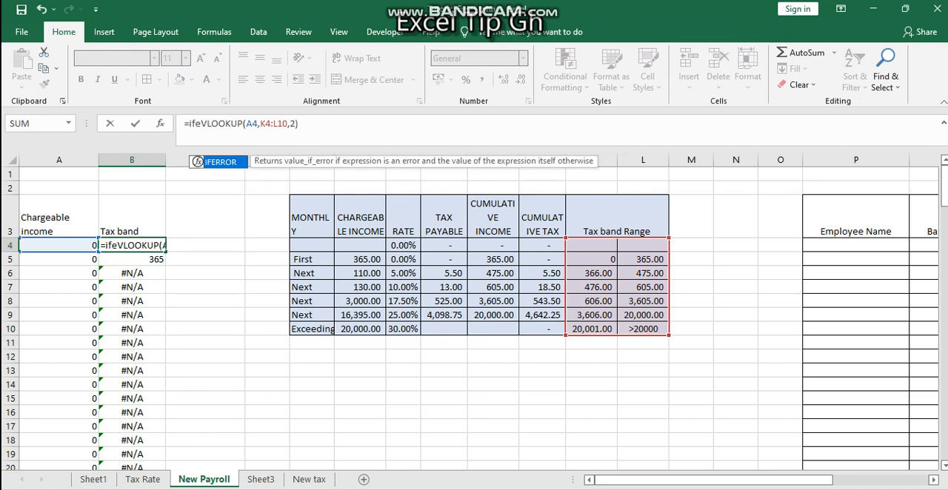
{"action": "key", "text": "Tab"}
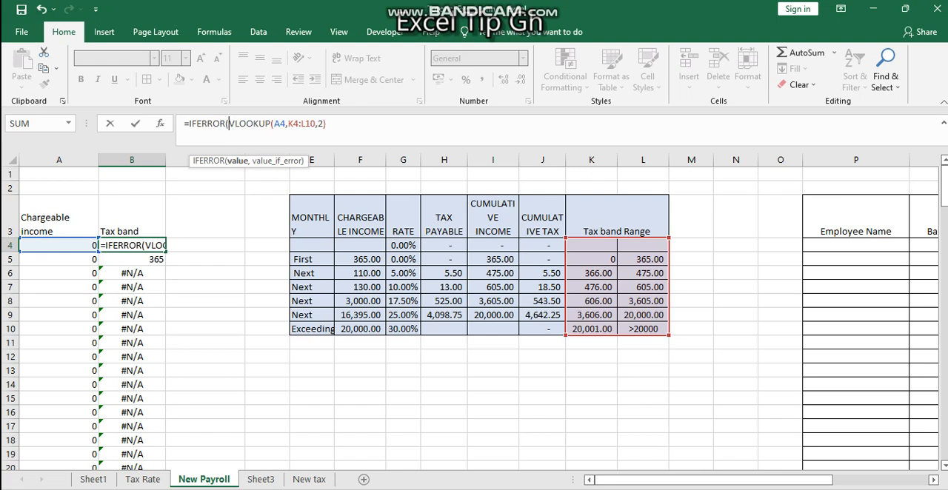
{"action": "type", "text": ",0)"}
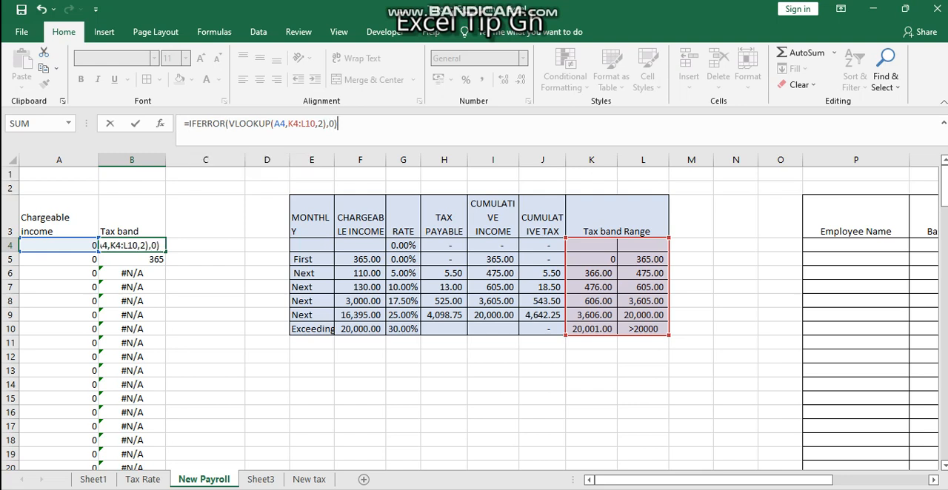
{"action": "key", "text": "Return"}
{"action": "key", "text": "Up"}
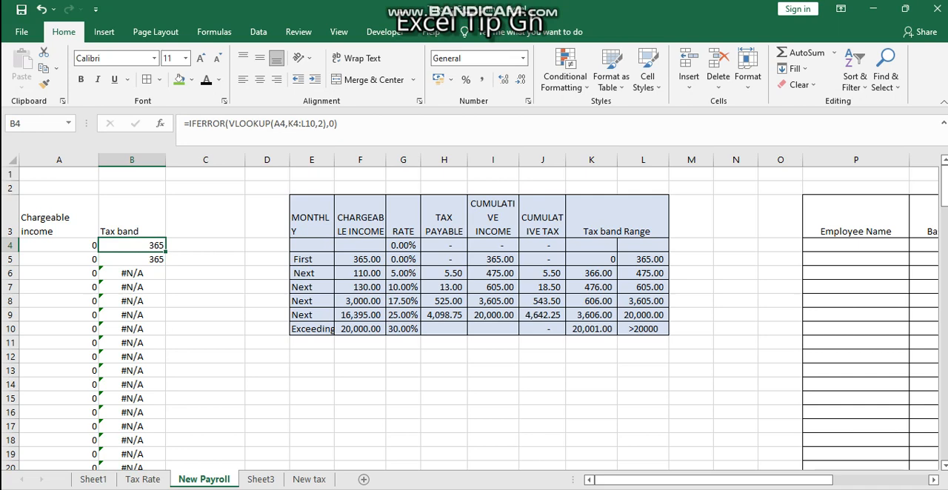
{"action": "double_click", "coordinate": [165, 252]}
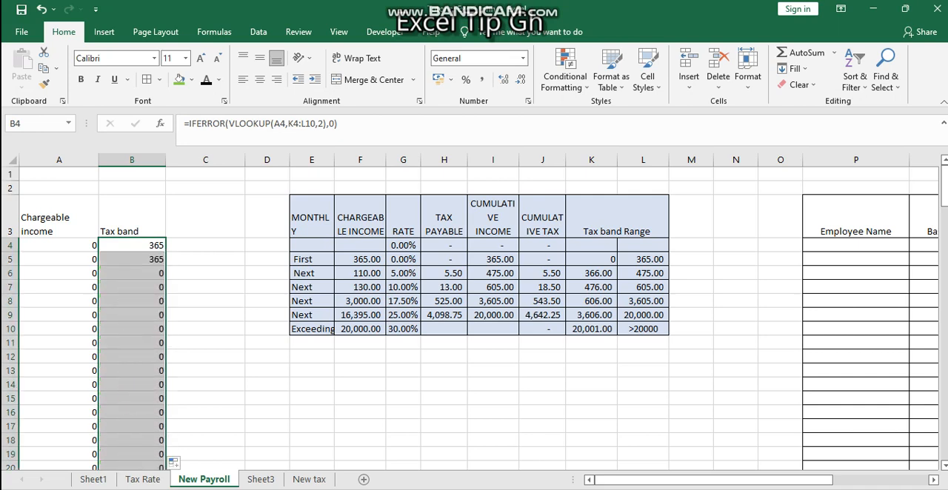
Step: Enter "T" in cell C3 as the start of a header
{"action": "left_click", "coordinate": [205, 217]}
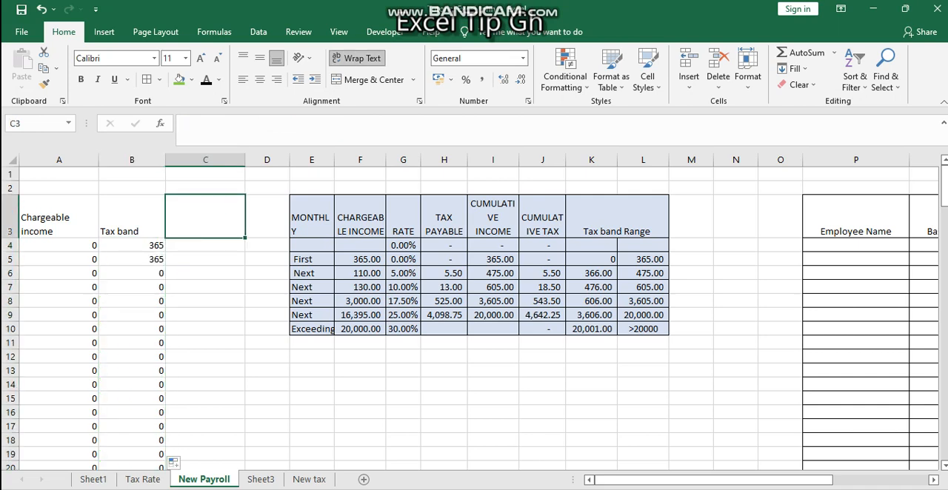
{"action": "type", "text": "T"}
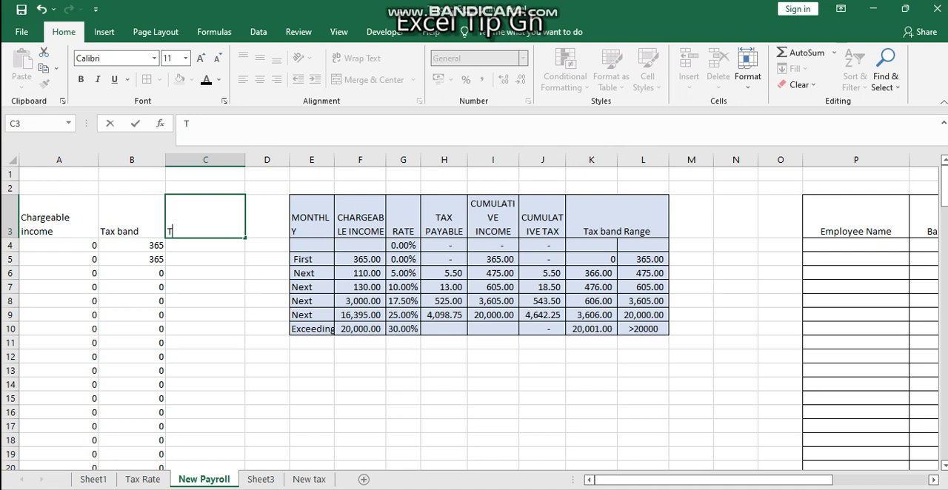
Step: Make the lookup range in the B4 formula absolute as $K$4:$L$10 and fill the formula down column B
{"action": "left_click", "coordinate": [132, 245]}
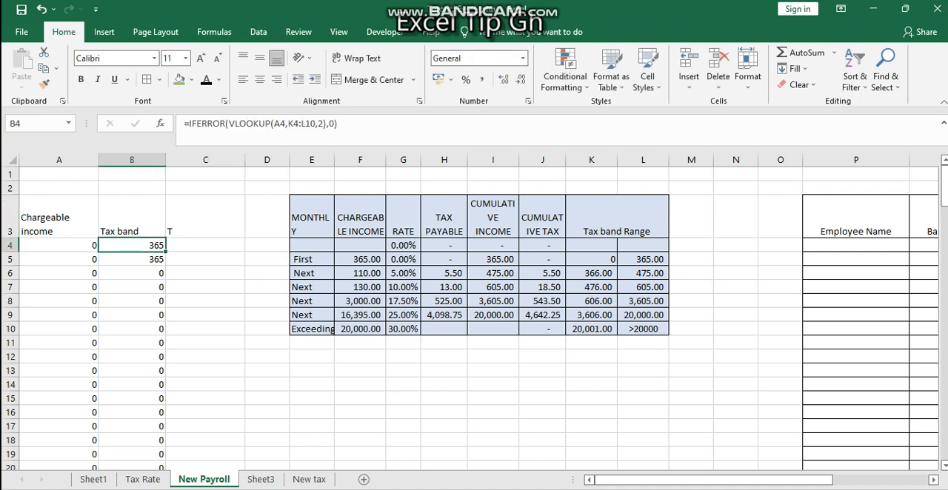
{"action": "left_click", "coordinate": [132, 259]}
{"action": "left_click", "coordinate": [132, 288]}
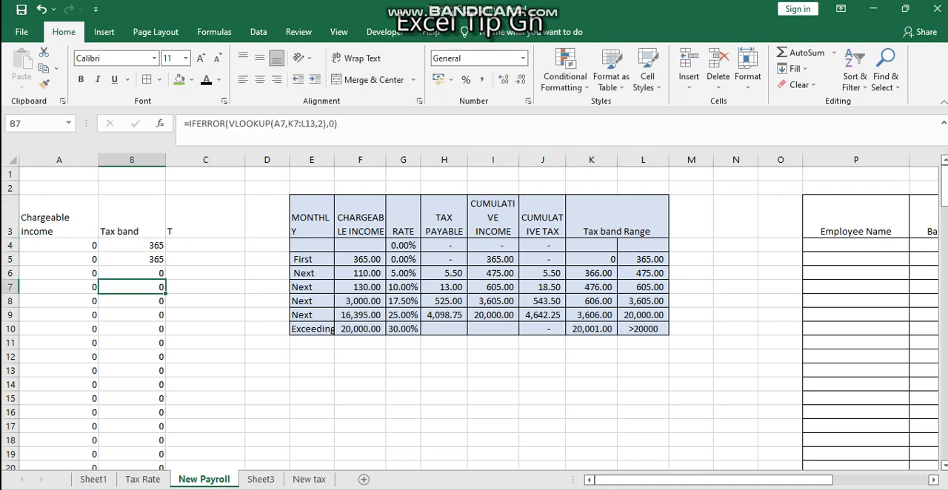
{"action": "left_click", "coordinate": [132, 245]}
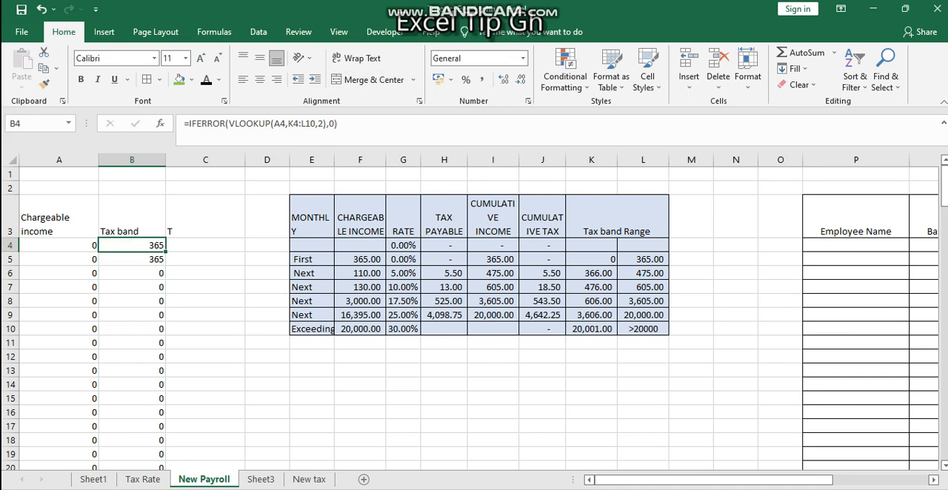
{"action": "left_click", "coordinate": [311, 123]}
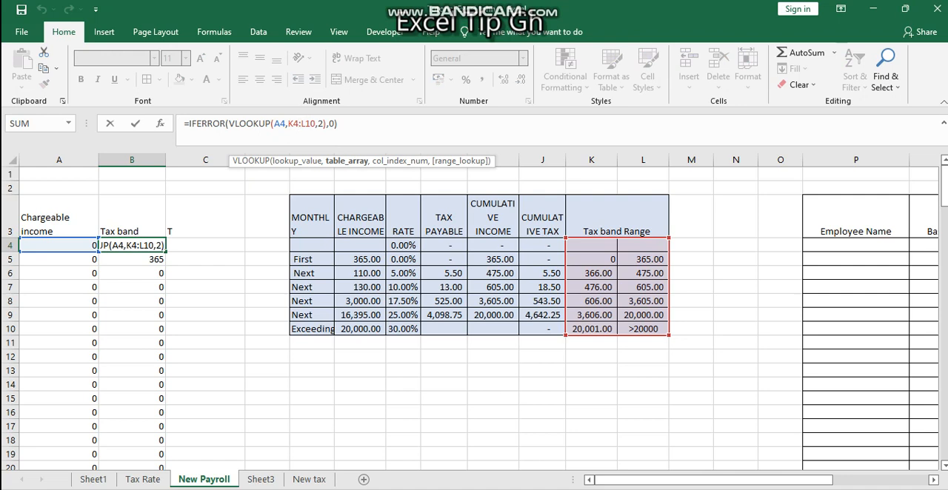
{"action": "key", "text": "F4"}
{"action": "left_click", "coordinate": [316, 123]}
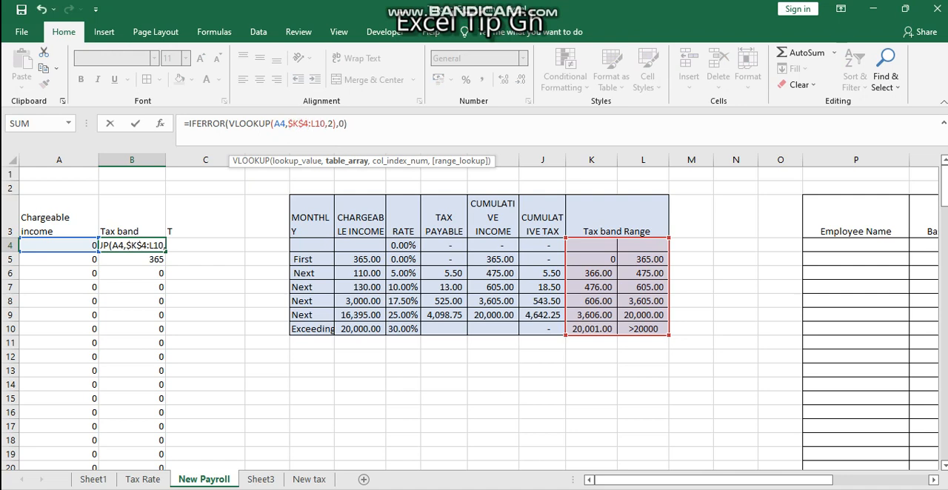
{"action": "key", "text": "F4"}
{"action": "key", "text": "Return"}
{"action": "key", "text": "Up"}
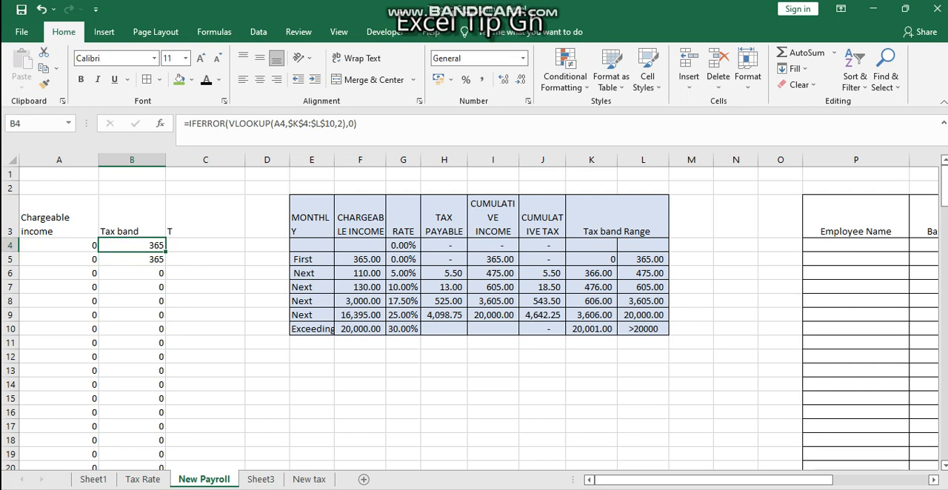
{"action": "double_click", "coordinate": [166, 252]}
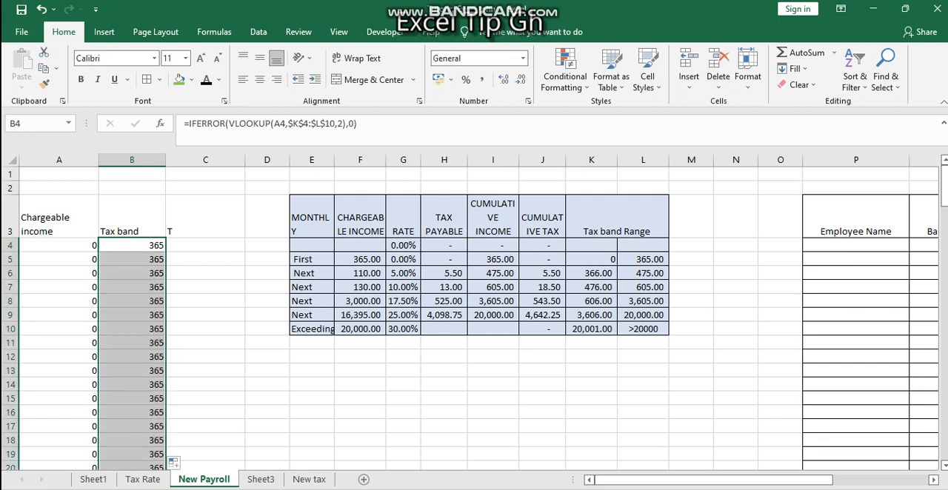
Step: Enter the header "Tax band line (Row)" in C3 and autofit column C to its contents
{"action": "left_click", "coordinate": [205, 217]}
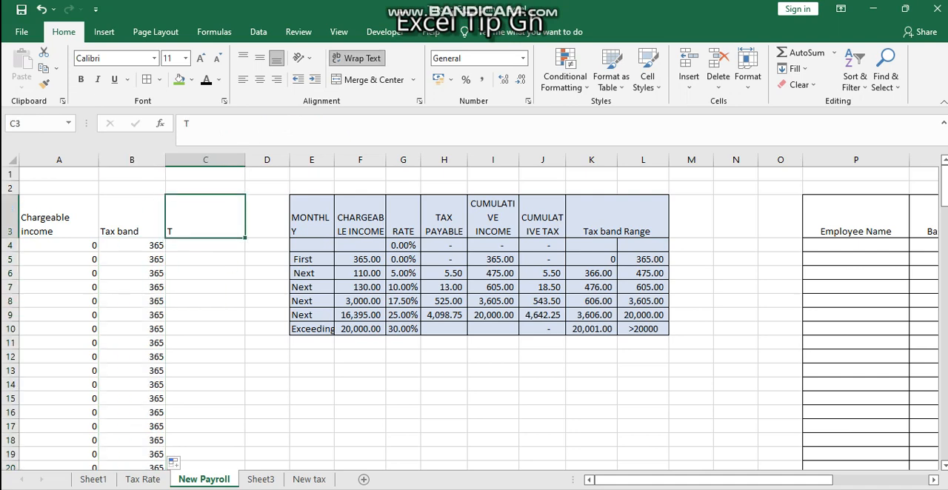
{"action": "type", "text": "Tax band"}
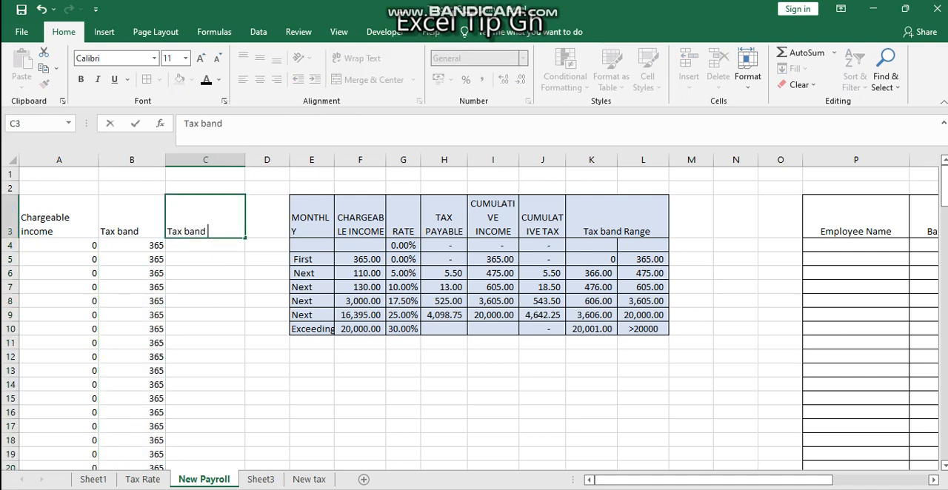
{"action": "type", "text": " line (Row)"}
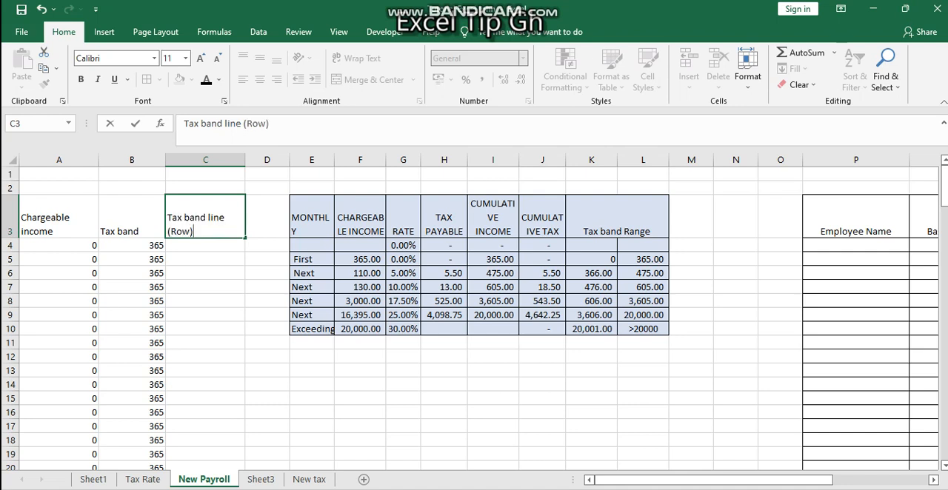
{"action": "double_click", "coordinate": [245, 160]}
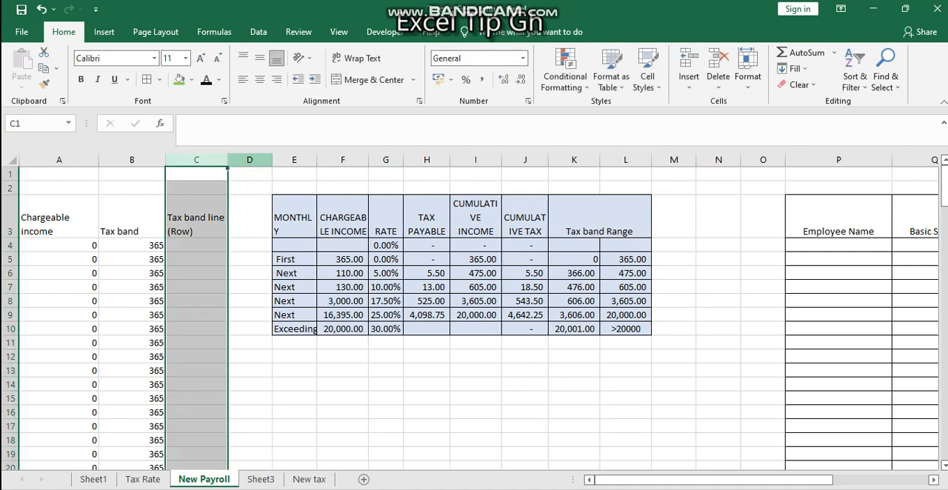
Step: Start a MATCH formula in C4 with the tax band in B4 as the lookup value
{"action": "left_click", "coordinate": [196, 245]}
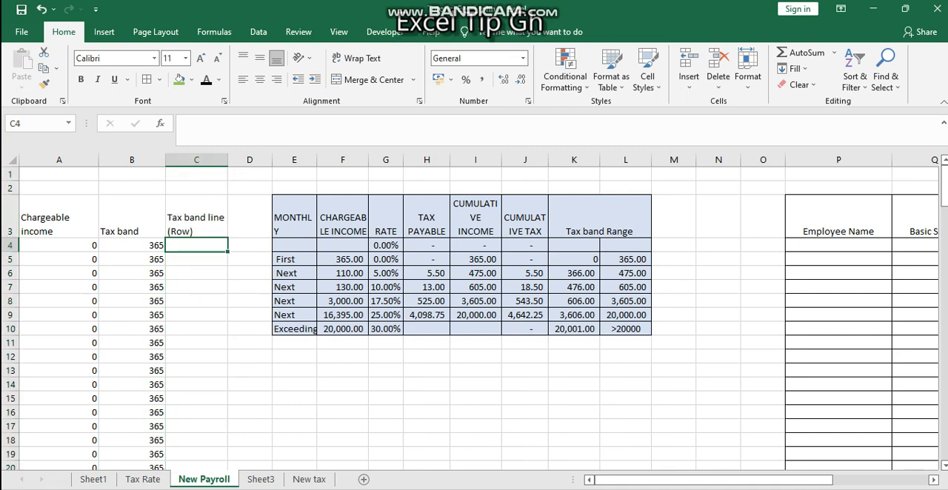
{"action": "type", "text": "=mat"}
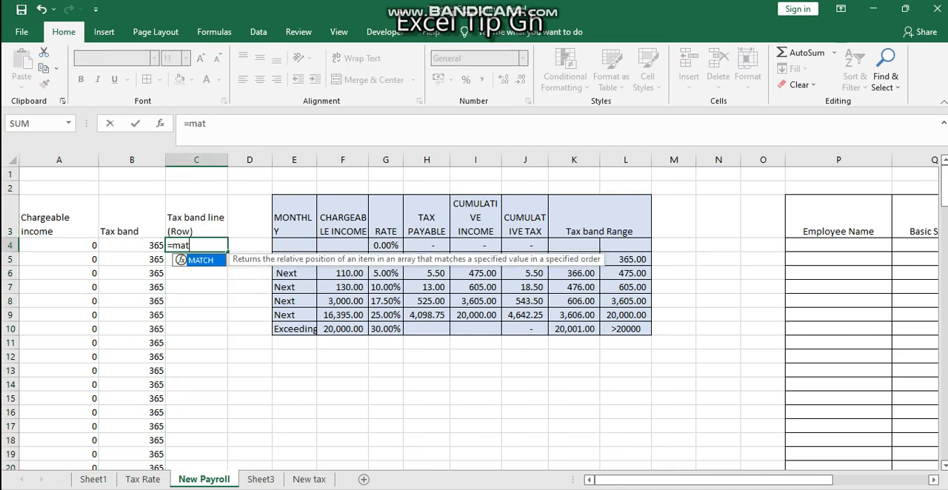
{"action": "key", "text": "Tab"}
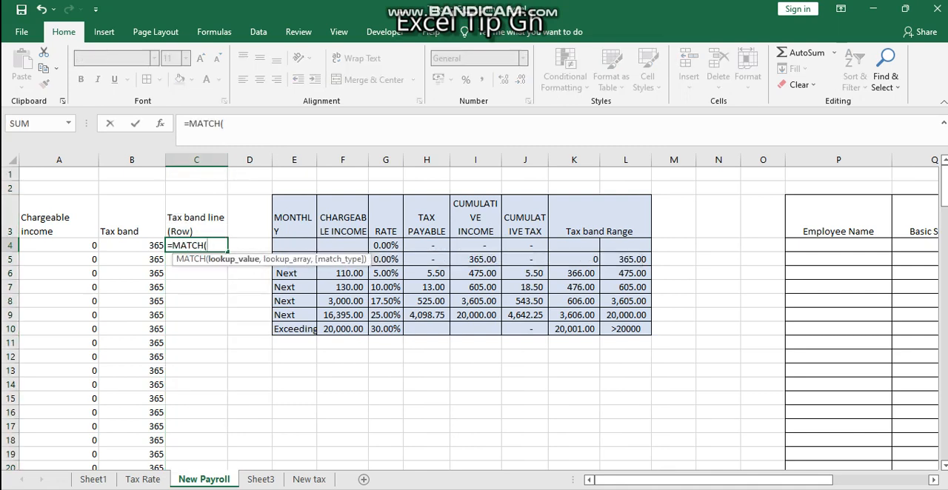
{"action": "left_click", "coordinate": [131, 245]}
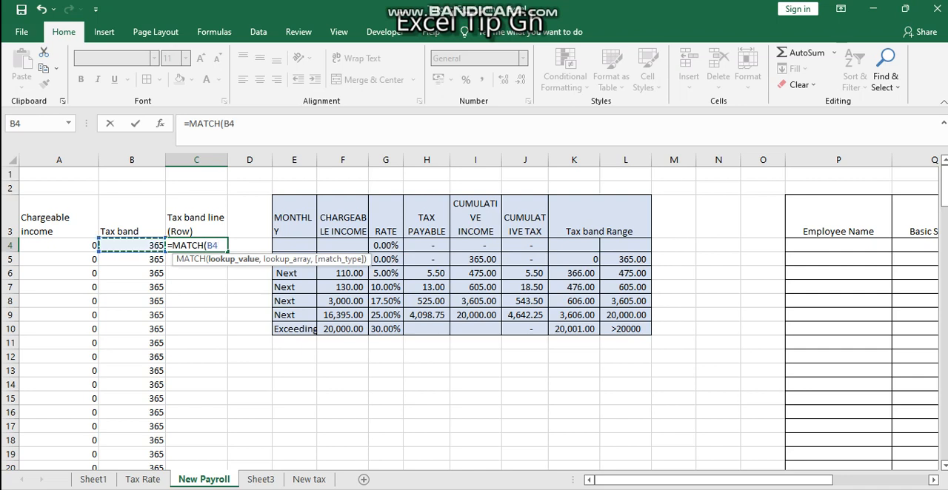
{"action": "type", "text": ","}
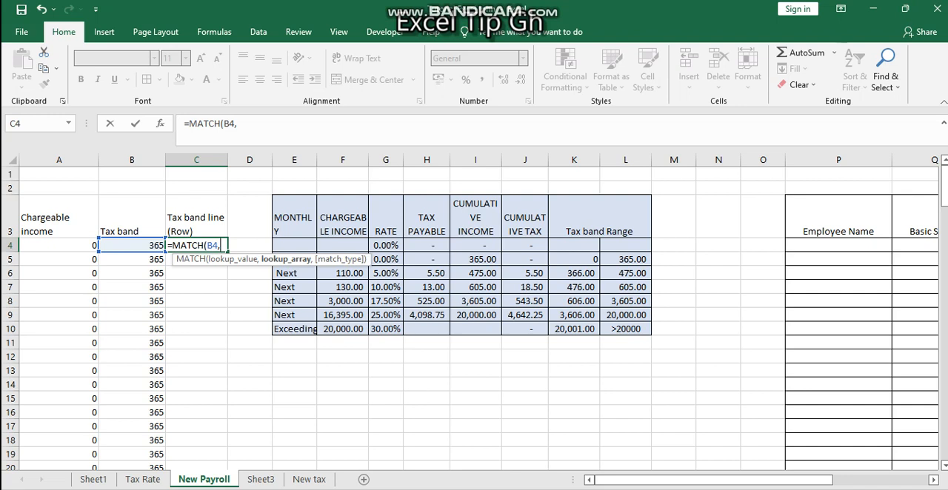
{"action": "left_click_drag", "start_coordinate": [626, 246], "coordinate": [574, 329]}
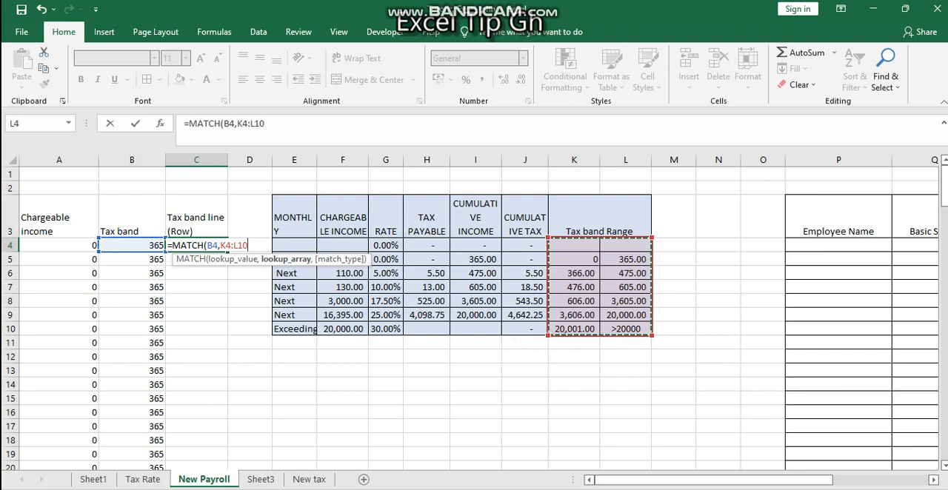
{"action": "type", "text": ","}
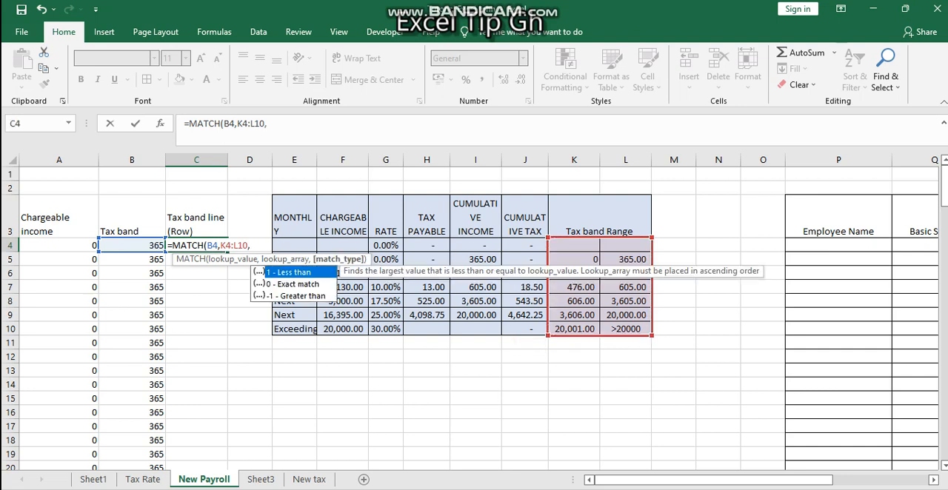
{"action": "key", "text": "BackSpace"}
{"action": "key", "text": "BackSpace"}
{"action": "key", "text": "BackSpace"}
{"action": "key", "text": "BackSpace"}
{"action": "key", "text": "BackSpace"}
{"action": "key", "text": "BackSpace"}
{"action": "key", "text": "BackSpace"}
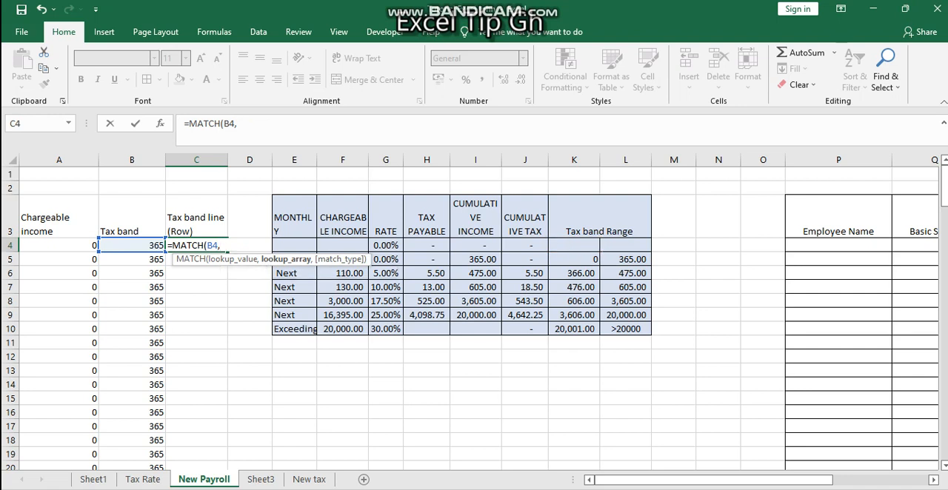
Step: Complete the C4 MATCH formula with lookup array L4:L10 and exact match type 0, and fill it down column C
{"action": "left_click_drag", "start_coordinate": [625, 245], "coordinate": [625, 315]}
{"action": "left_click_drag", "start_coordinate": [626, 343], "coordinate": [626, 330]}
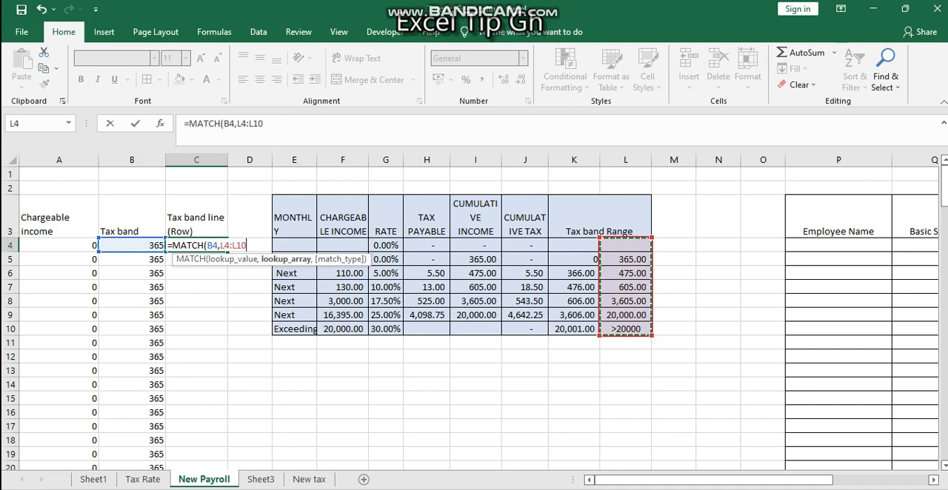
{"action": "type", "text": ","}
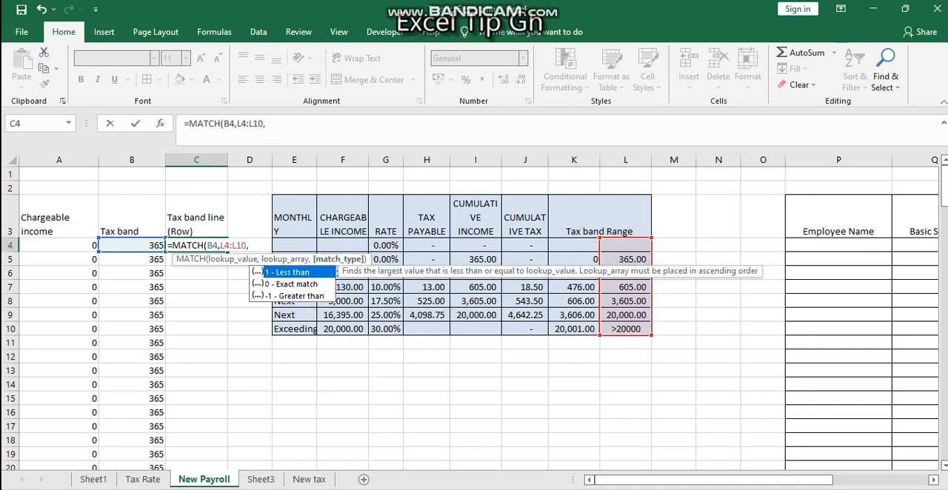
{"action": "key", "text": "Down"}
{"action": "key", "text": "Tab"}
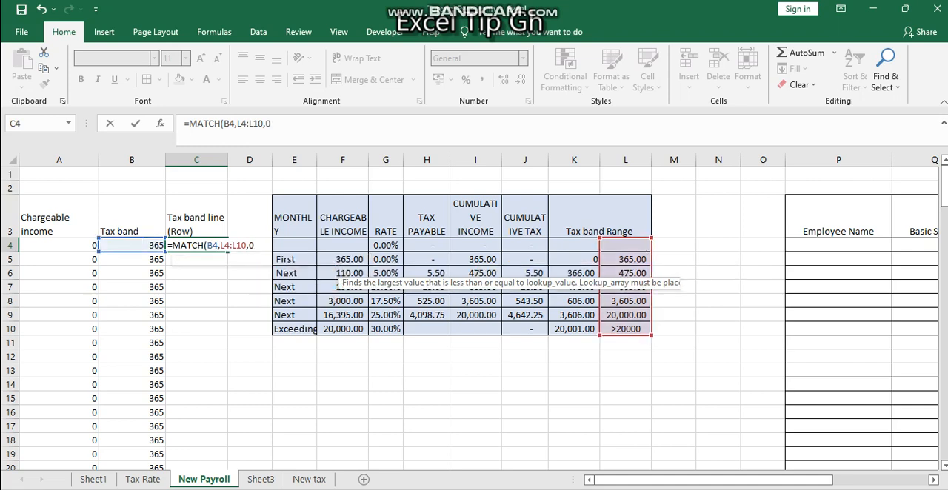
{"action": "key", "text": "Return"}
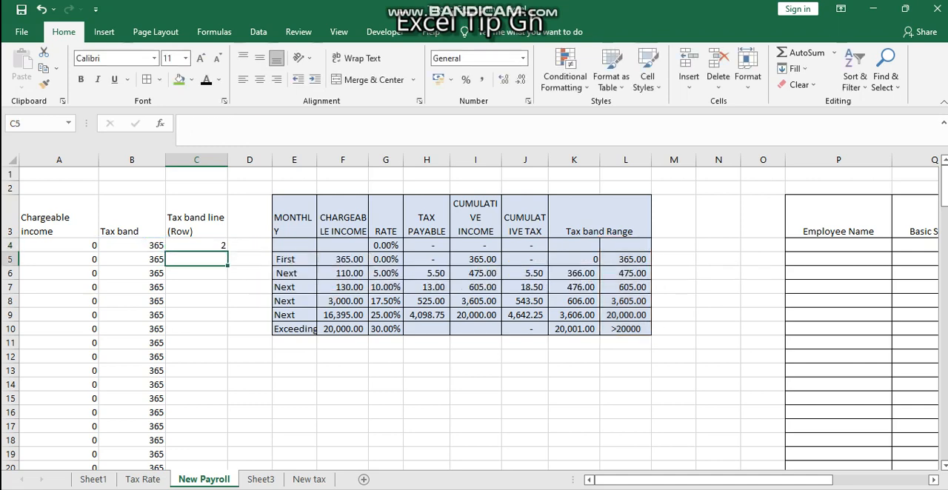
{"action": "key", "text": "Up"}
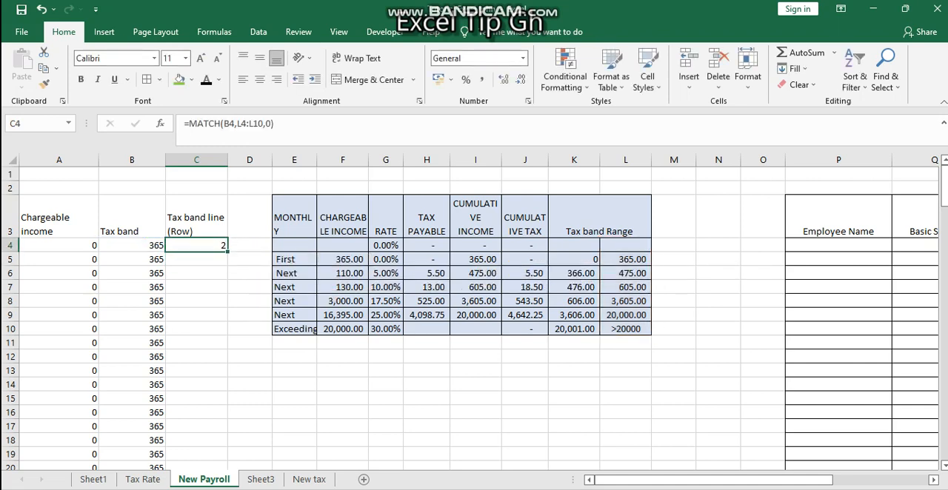
{"action": "double_click", "coordinate": [228, 252]}
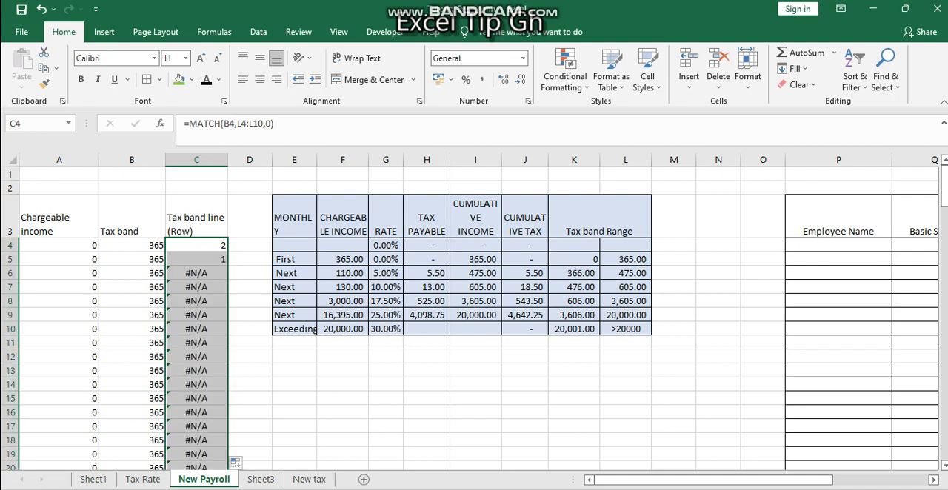
Step: Make the lookup array in the C4 MATCH formula absolute as $L$4:$L$10 and fill the formula down column C
{"action": "left_click", "coordinate": [200, 245]}
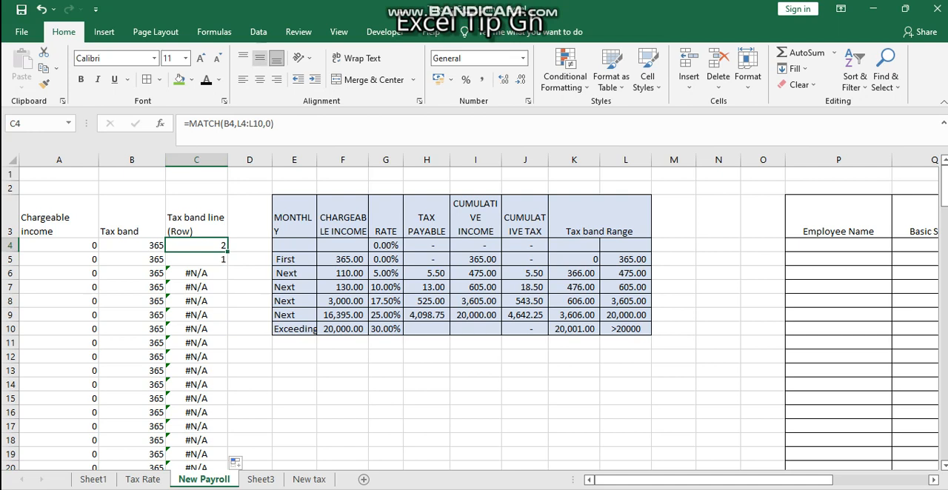
{"action": "left_click", "coordinate": [254, 124]}
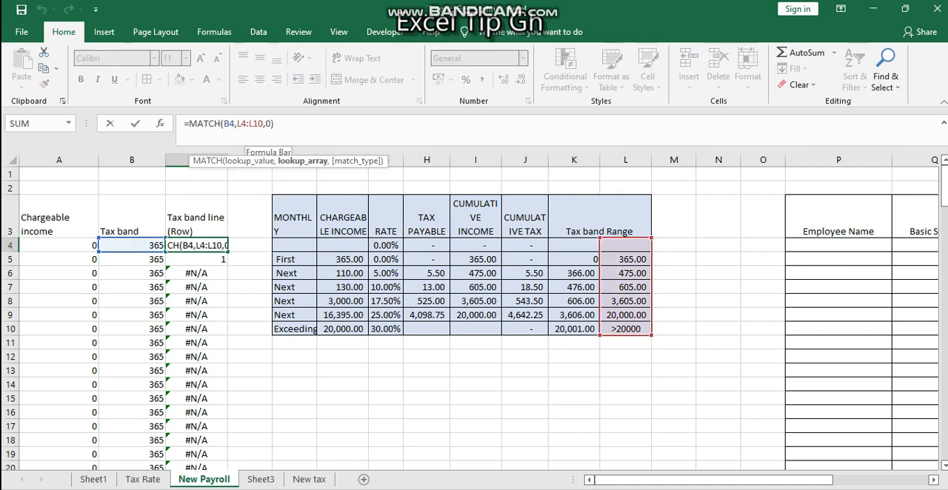
{"action": "key", "text": "F4"}
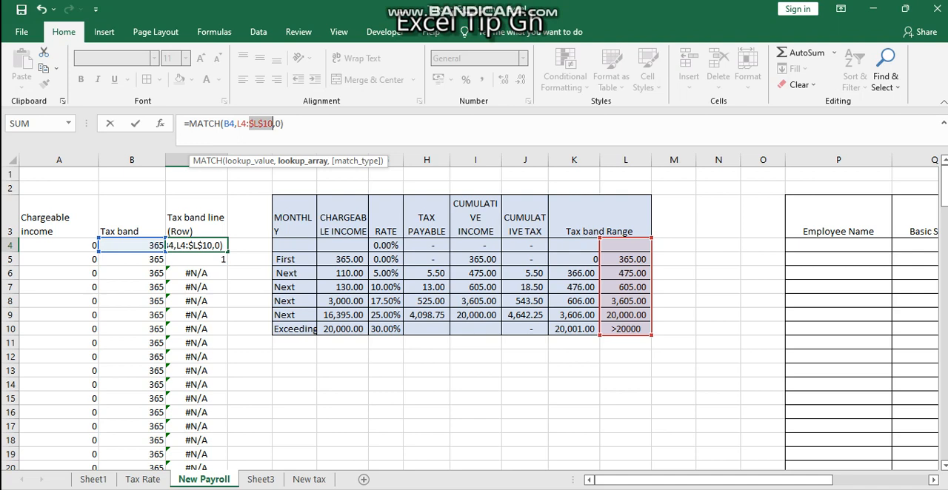
{"action": "left_click", "coordinate": [242, 123]}
{"action": "key", "text": "F4"}
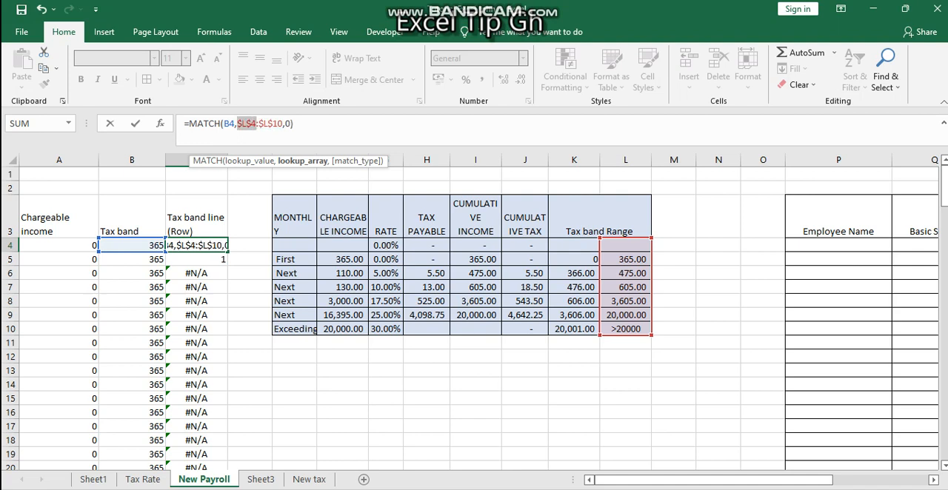
{"action": "key", "text": "Return"}
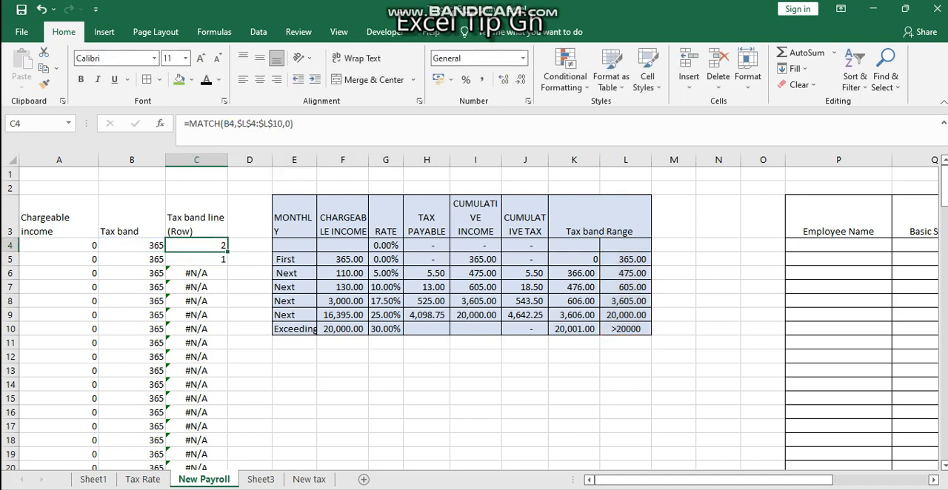
{"action": "double_click", "coordinate": [228, 252]}
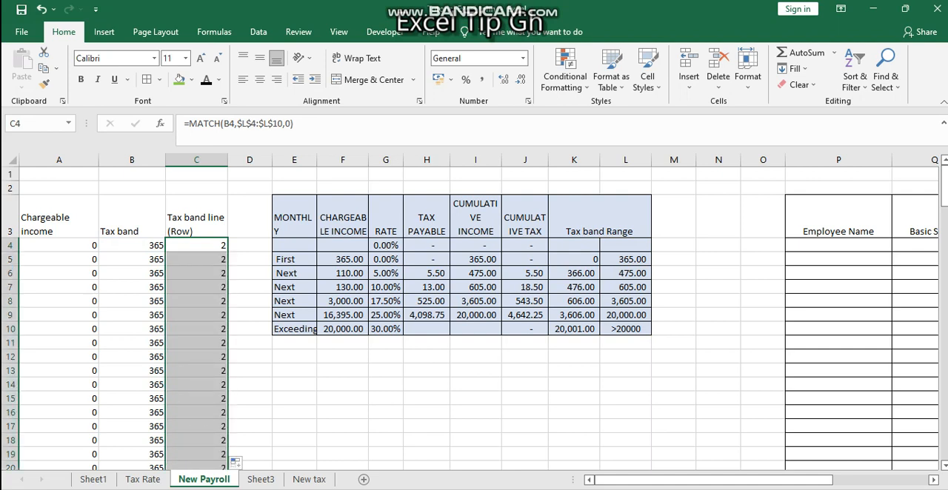
Step: Enter the header "Row before tax band" in cell D3
{"action": "left_click", "coordinate": [249, 217]}
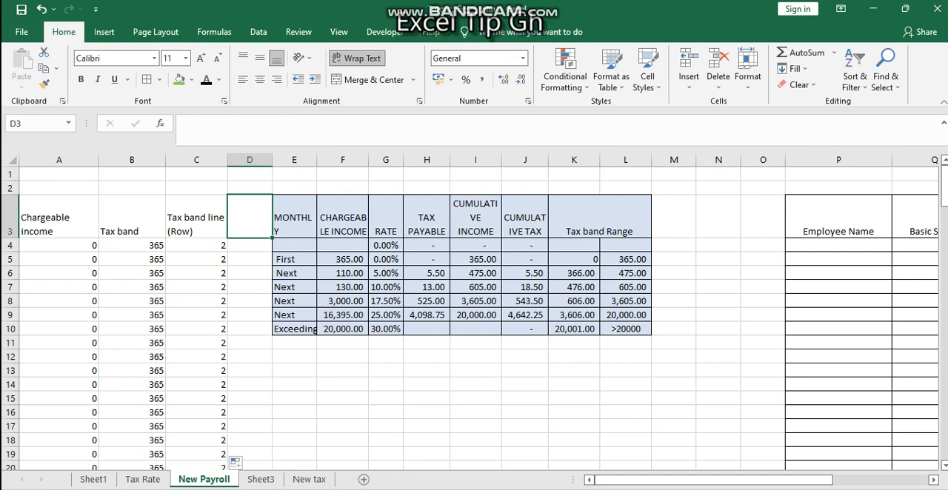
{"action": "type", "text": "Row"}
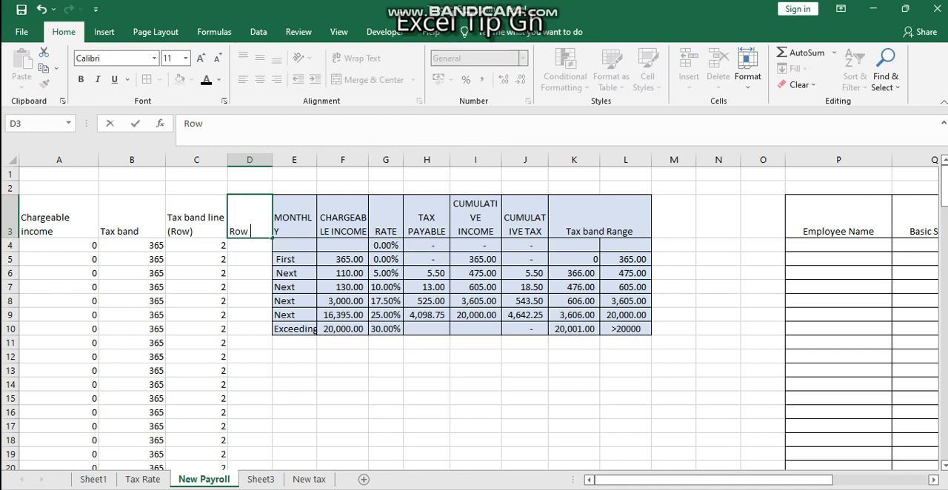
{"action": "type", "text": " before"}
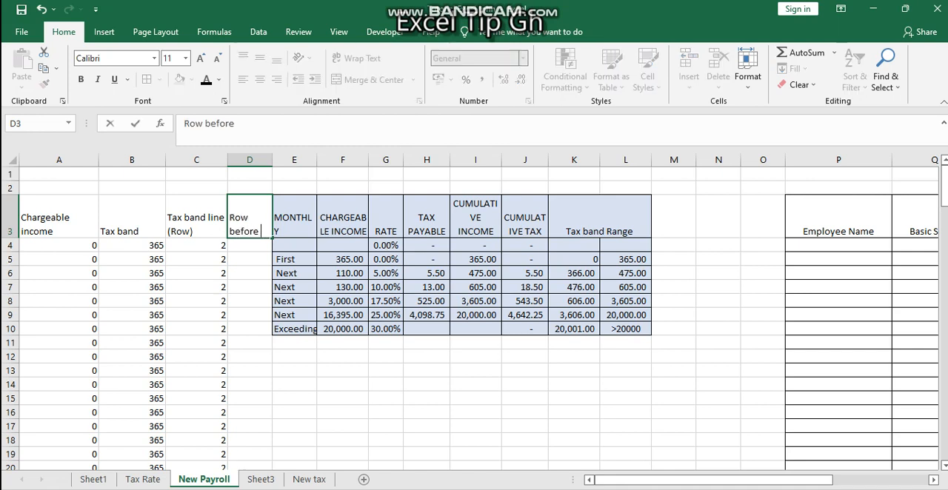
{"action": "type", "text": " tax band"}
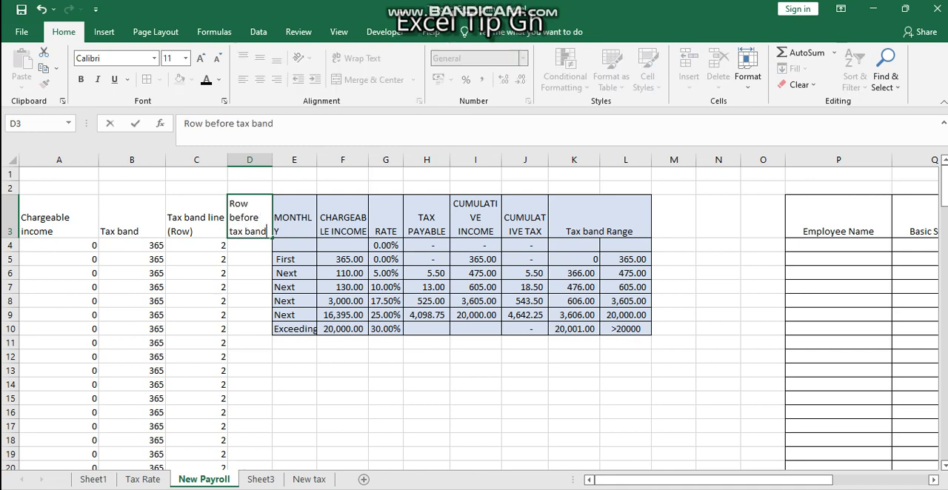
{"action": "key", "text": "Return"}
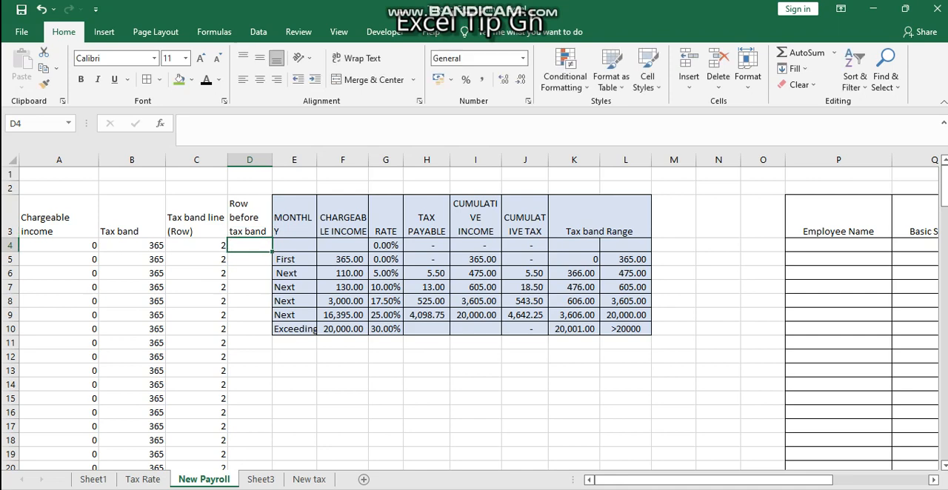
Step: Enter the formula =C4-1 in D4 to get the row before the tax band
{"action": "type", "text": "="}
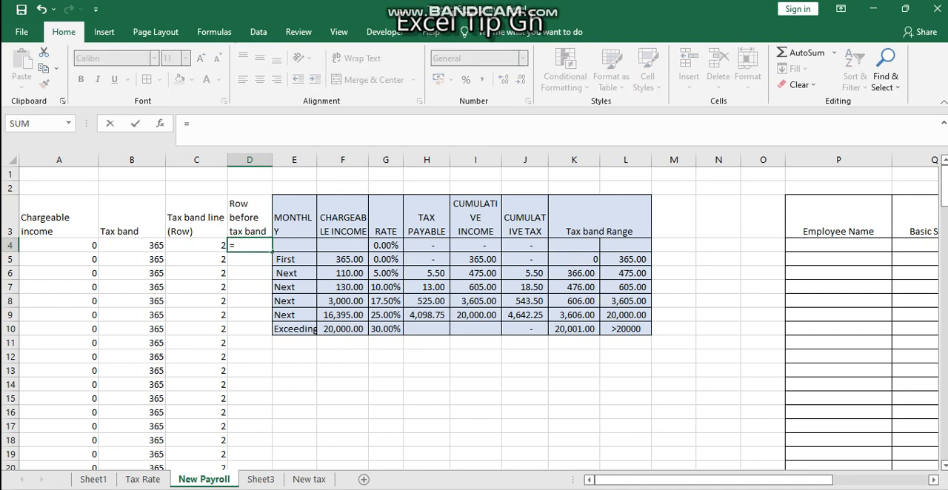
{"action": "key", "text": "Left"}
{"action": "type", "text": "-"}
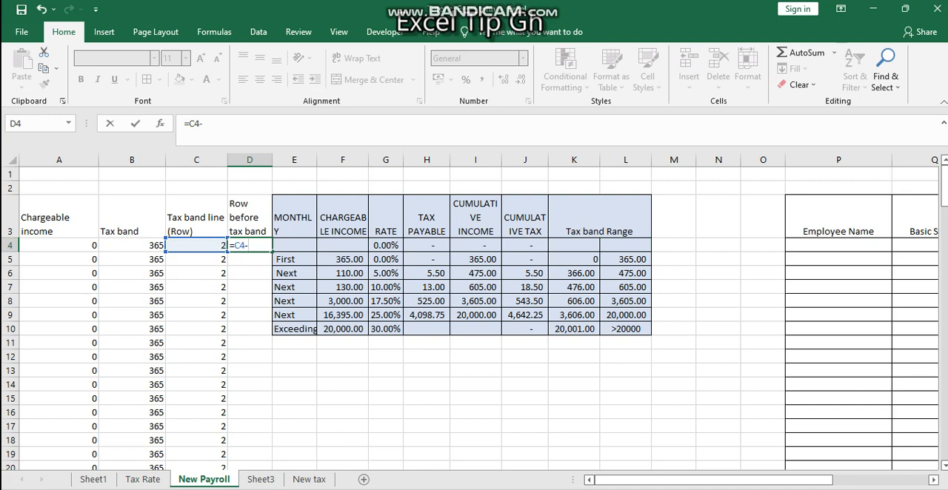
{"action": "type", "text": "1"}
{"action": "key", "text": "Return"}
{"action": "key", "text": "Up"}
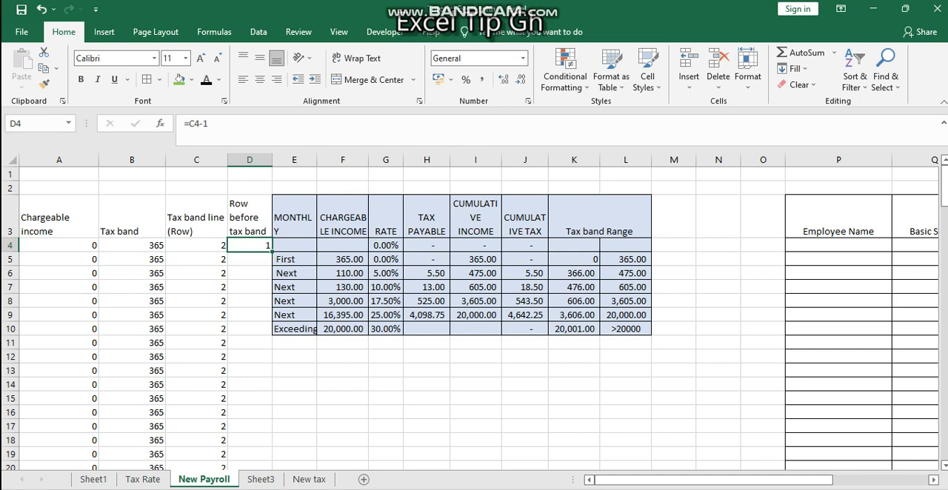
Step: Change the D4 formula to =IF(C4=2,2,C4-1) so that tax band row 2 returns 2 instead of the preceding row
{"action": "left_click", "coordinate": [625, 259]}
{"action": "left_click", "coordinate": [575, 259]}
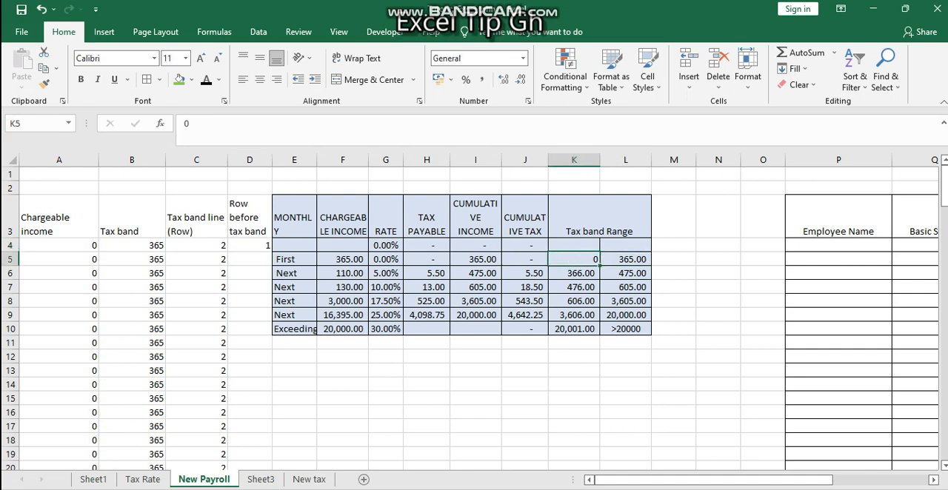
{"action": "left_click", "coordinate": [250, 245]}
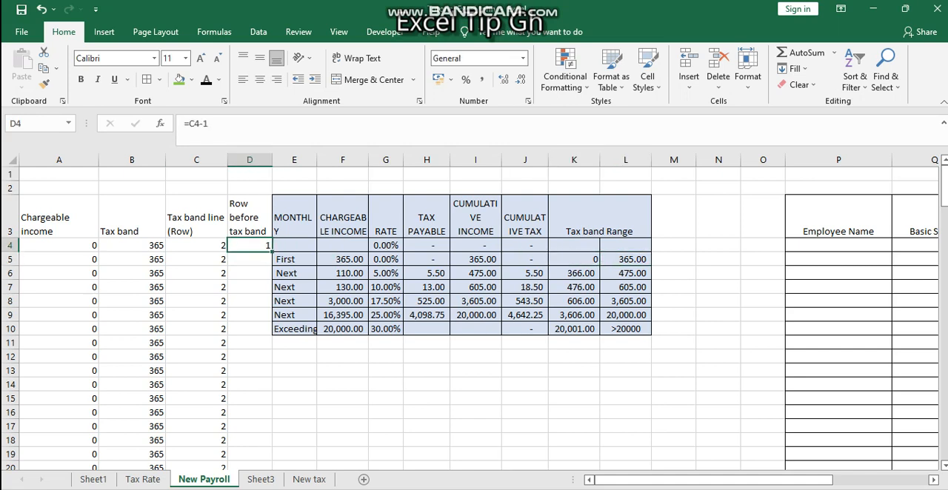
{"action": "left_click", "coordinate": [191, 124]}
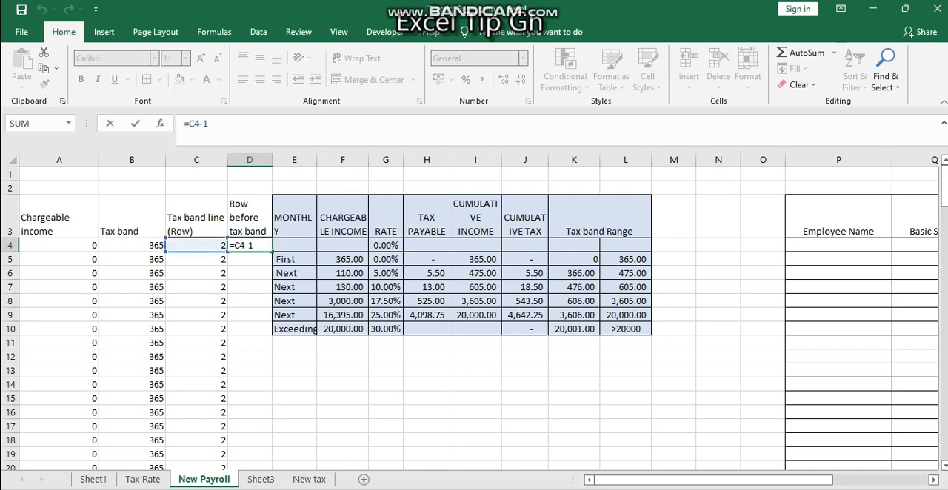
{"action": "type", "text": "if"}
{"action": "key", "text": "Tab"}
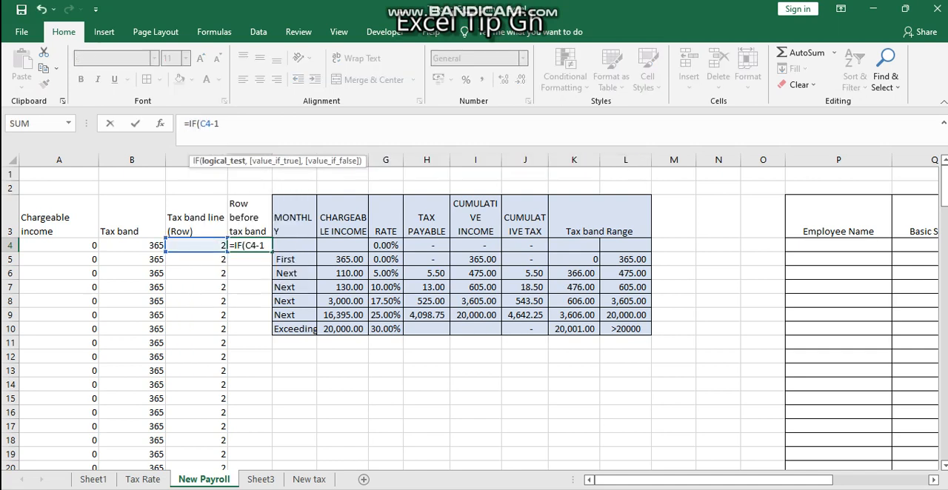
{"action": "left_click", "coordinate": [196, 245]}
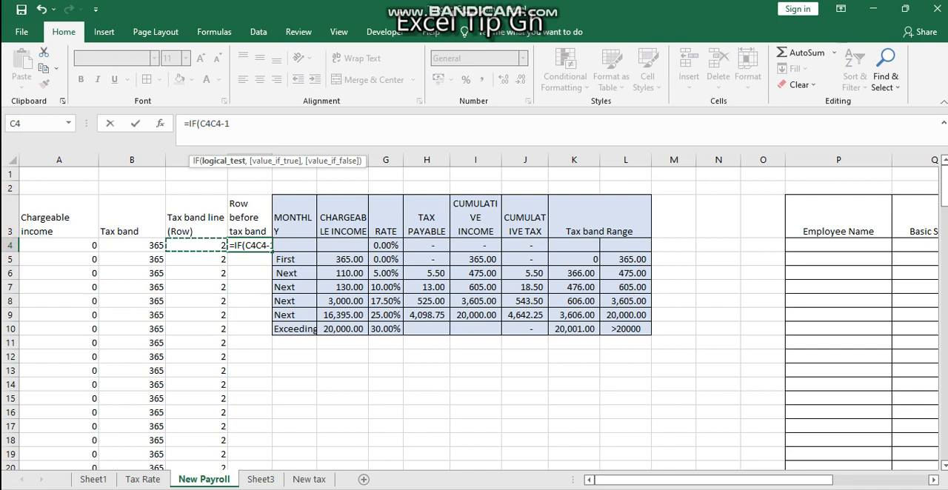
{"action": "left_click", "coordinate": [214, 124]}
{"action": "type", "text": "\">"}
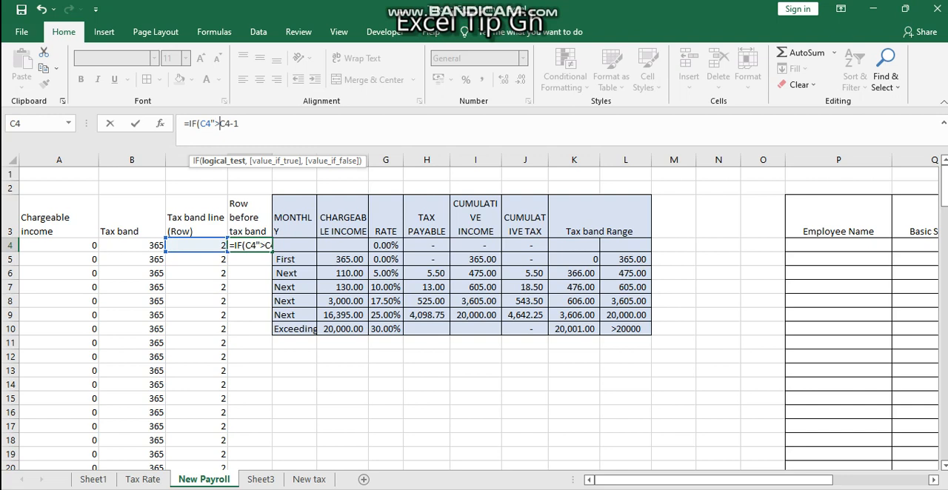
{"action": "type", "text": "<"}
{"action": "key", "text": "BackSpace"}
{"action": "type", "text": "="}
{"action": "key", "text": "BackSpace"}
{"action": "key", "text": "BackSpace"}
{"action": "type", "text": "=2,"}
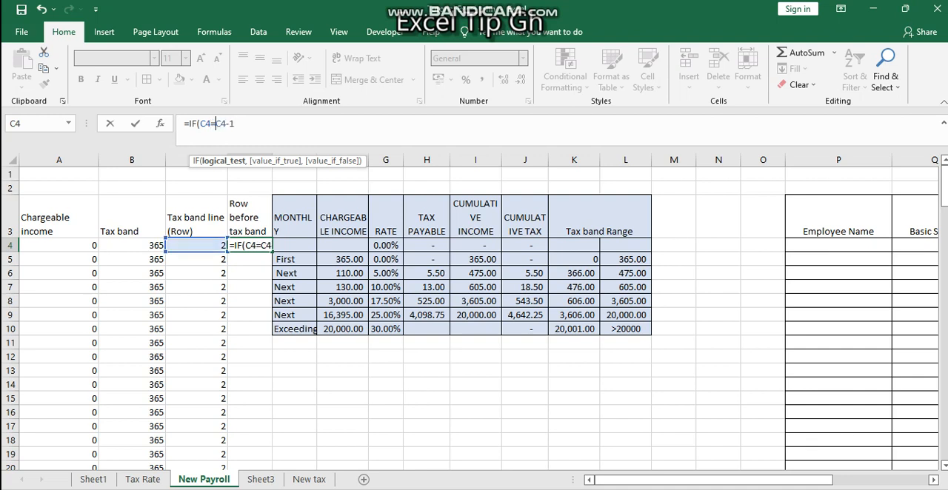
{"action": "type", "text": "2,"}
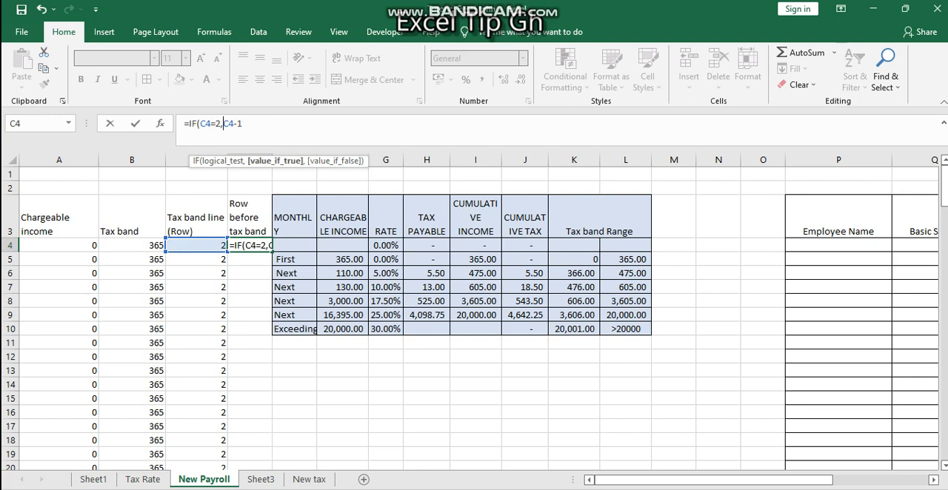
{"action": "key", "text": "Return"}
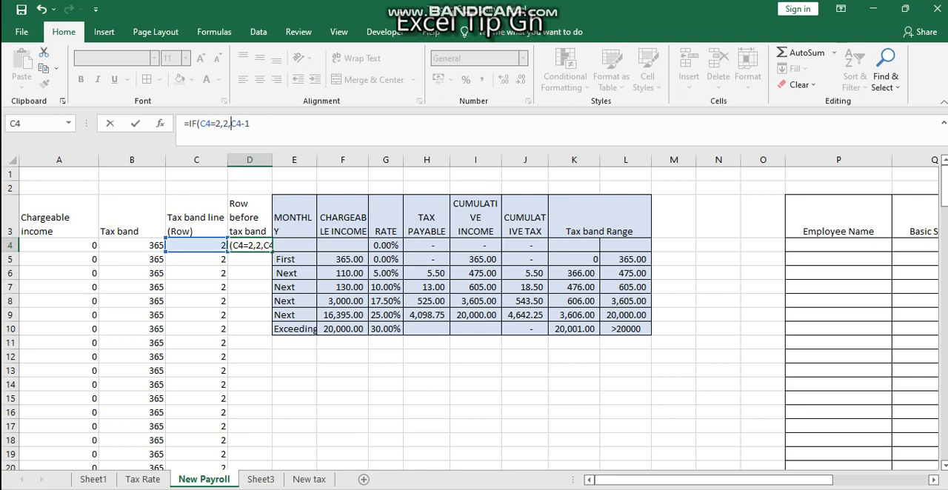
Step: Fill the D4 IF formula down the "Row before tax band" column
{"action": "left_click", "coordinate": [249, 245]}
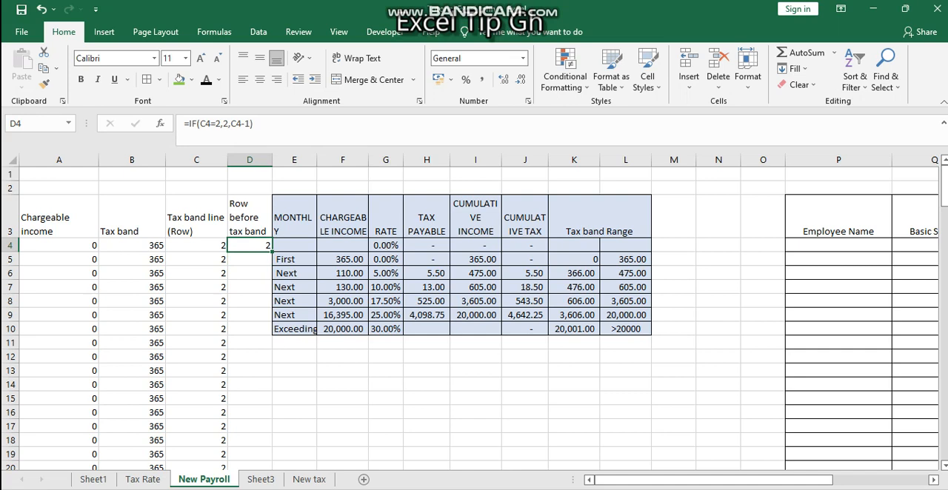
{"action": "double_click", "coordinate": [271, 252]}
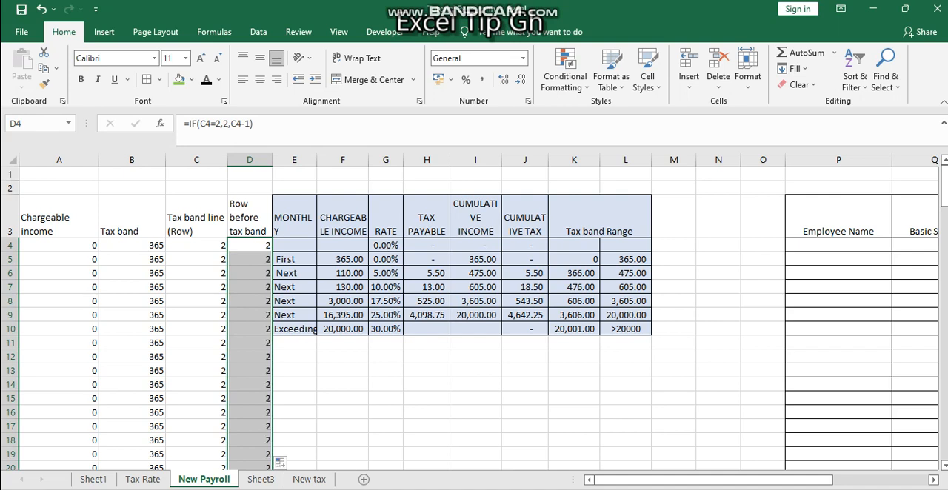
{"action": "left_click", "coordinate": [526, 384]}
{"action": "left_click", "coordinate": [719, 357]}
Step: Start an INDEX formula in the first Income Tax cell, U4, with the cumulative tax range J4:J10 as its array
{"action": "scroll", "coordinate": [718, 357], "scroll_direction": "right", "scroll_amount": 1}
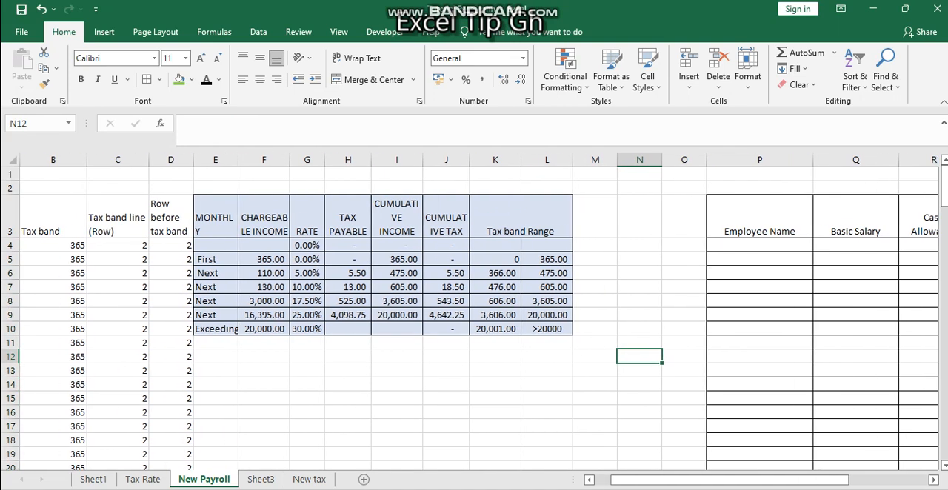
{"action": "scroll", "coordinate": [479, 311], "scroll_direction": "right", "scroll_amount": 3}
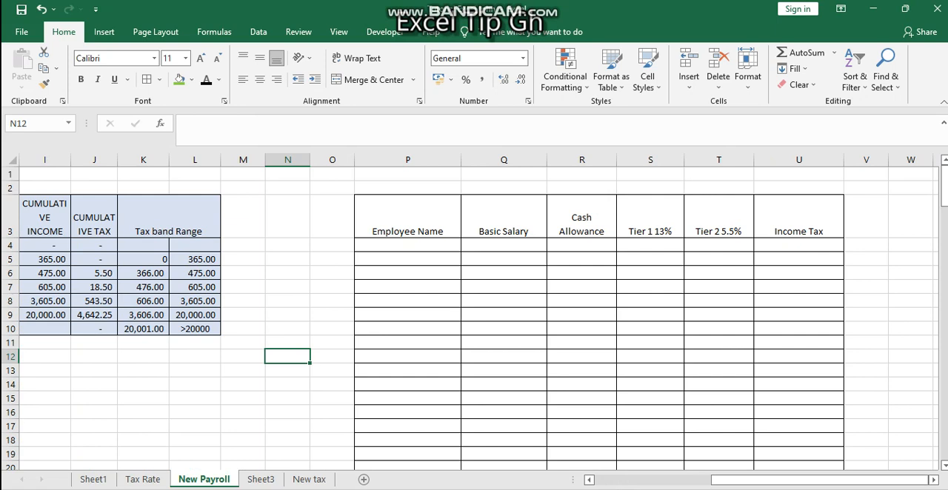
{"action": "left_click", "coordinate": [798, 246]}
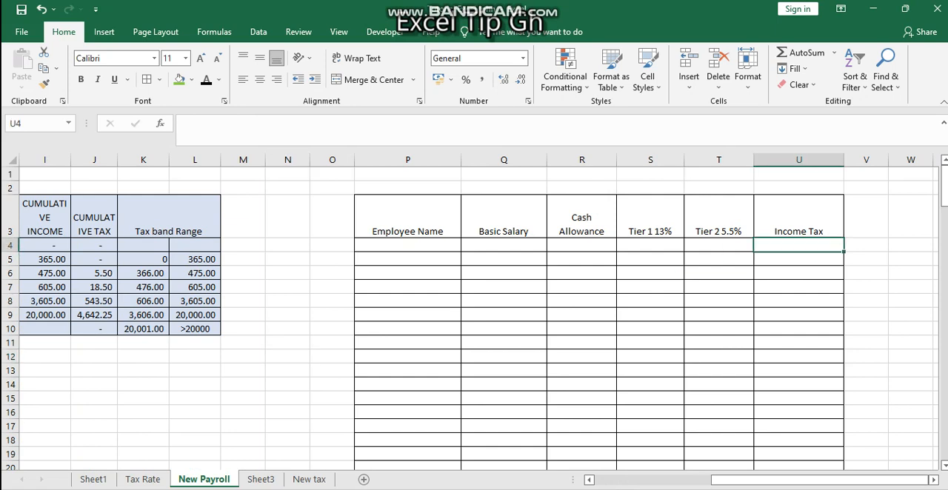
{"action": "type", "text": "="}
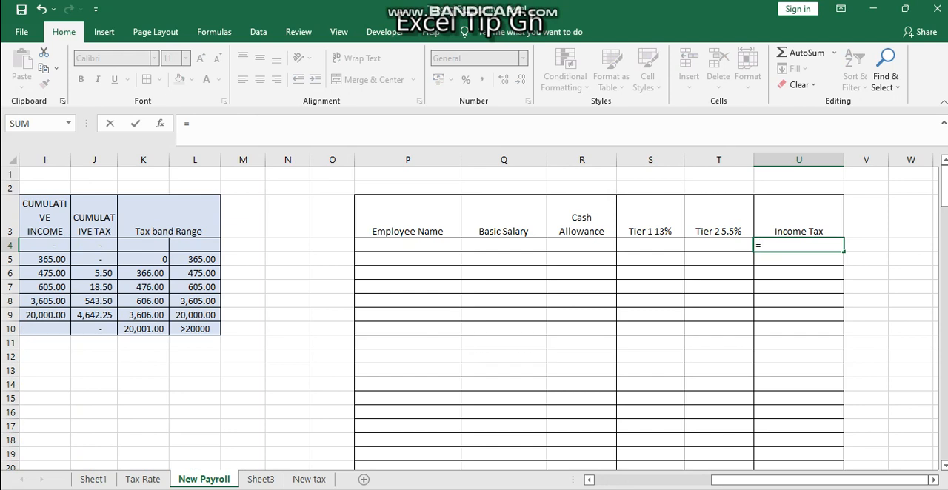
{"action": "scroll", "coordinate": [478, 311], "scroll_direction": "left", "scroll_amount": 3}
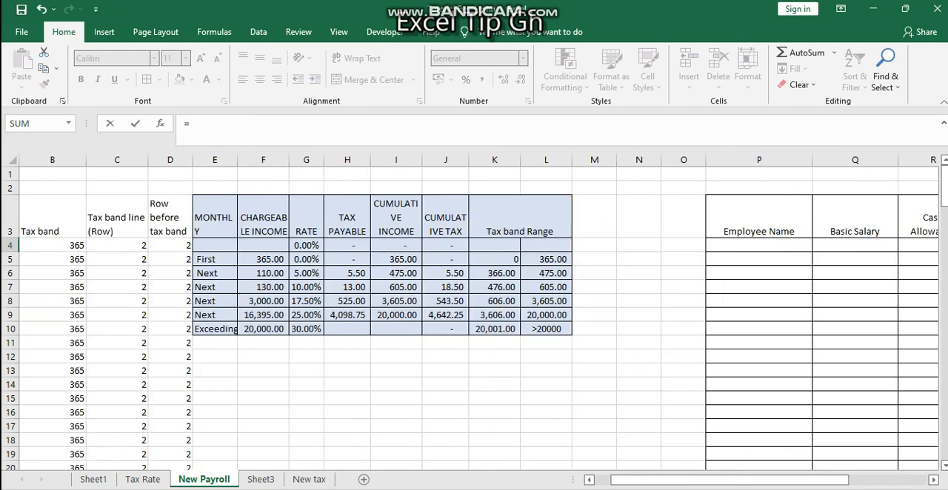
{"action": "type", "text": "ind"}
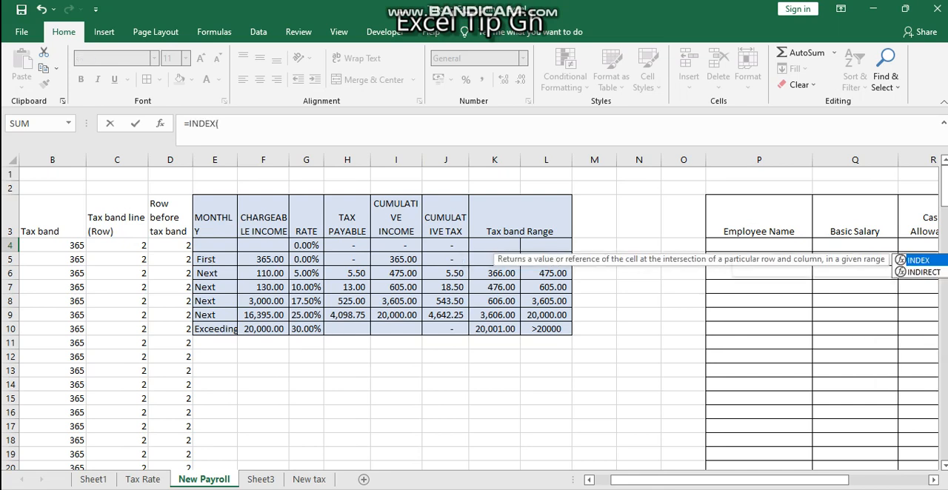
{"action": "key", "text": "Tab"}
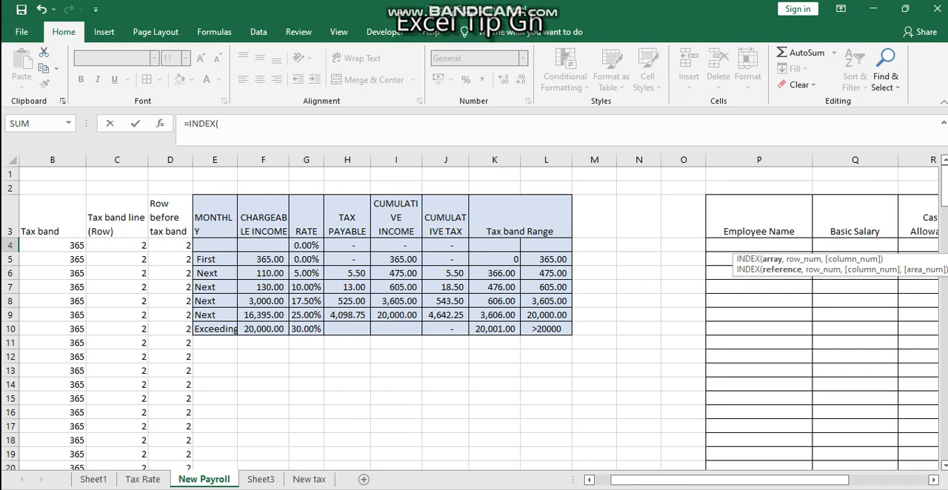
{"action": "left_click_drag", "start_coordinate": [445, 245], "coordinate": [445, 329]}
{"action": "type", "text": ","}
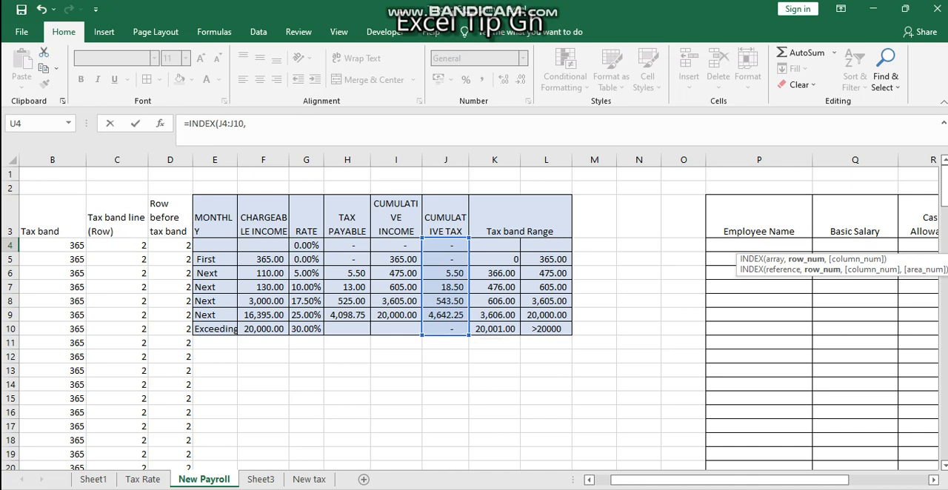
Step: Complete the U4 INDEX formula with D4 as the row number and 1 as the column number
{"action": "left_click", "coordinate": [186, 245]}
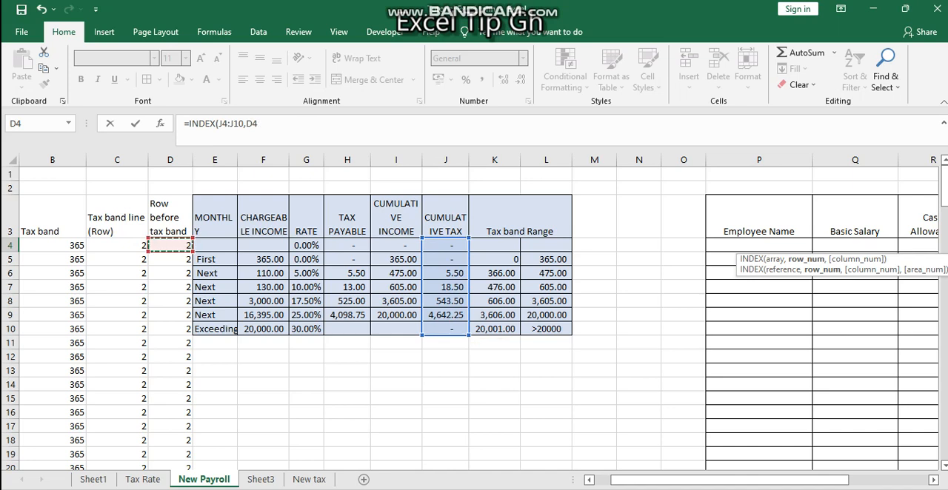
{"action": "type", "text": ","}
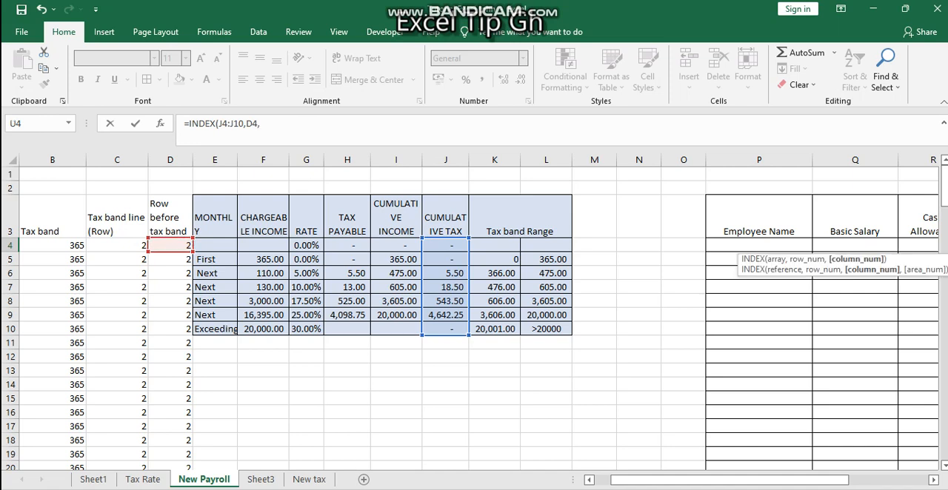
{"action": "key", "text": "BackSpace"}
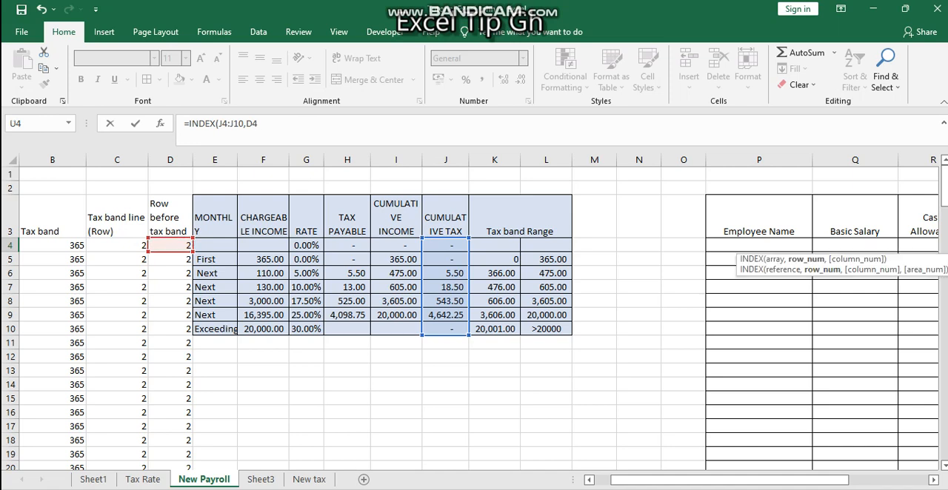
{"action": "type", "text": ",1"}
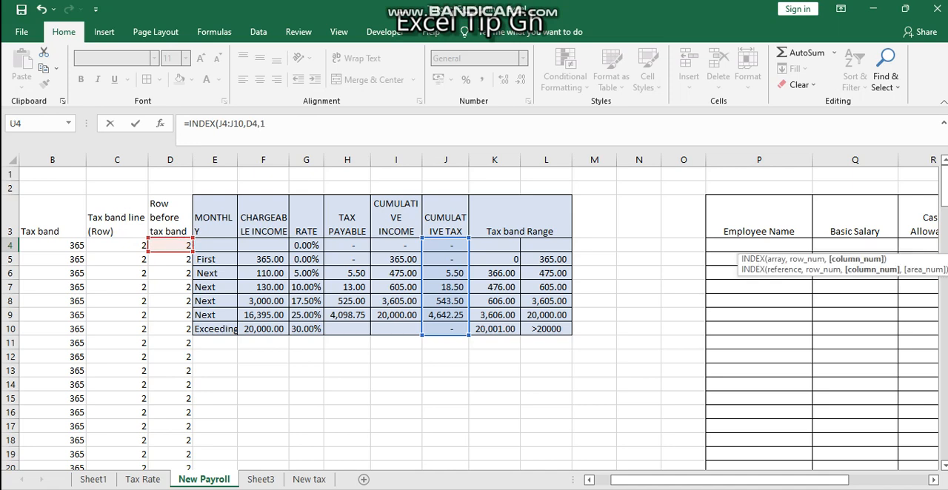
{"action": "type", "text": ")"}
{"action": "key", "text": "Return"}
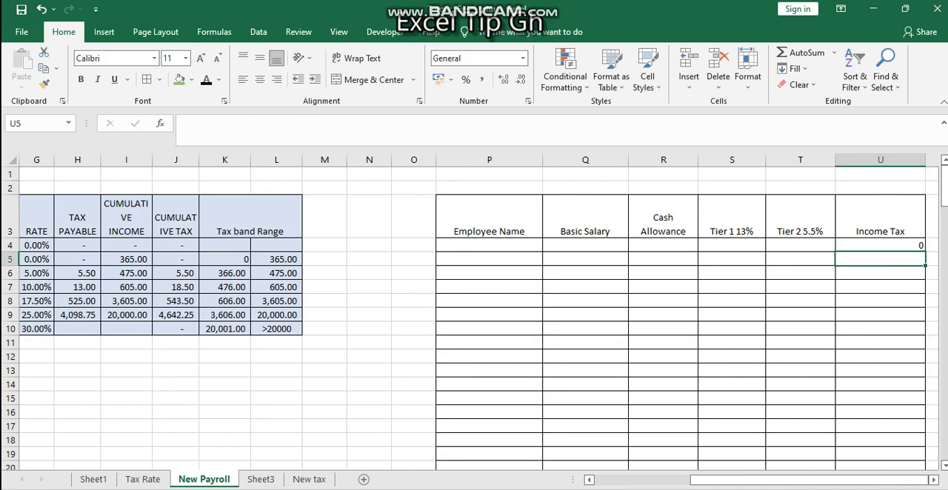
{"action": "left_click", "coordinate": [880, 245]}
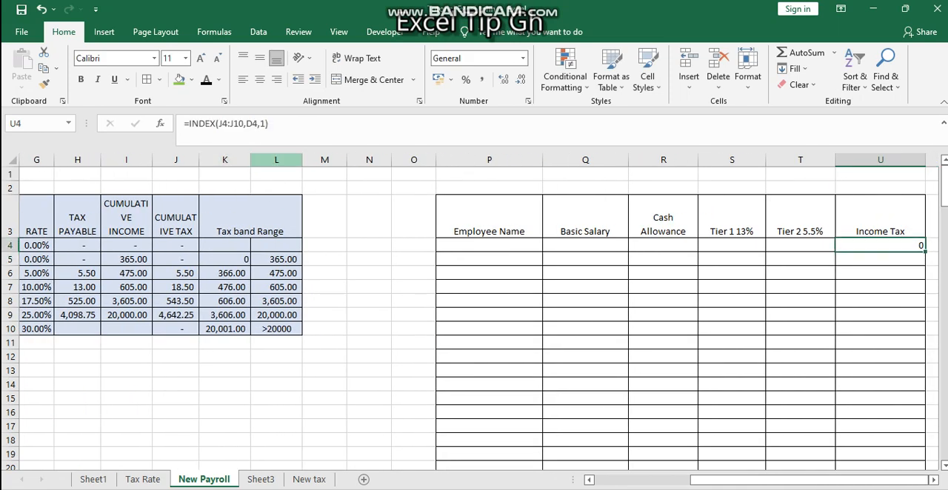
{"action": "key", "text": "F2"}
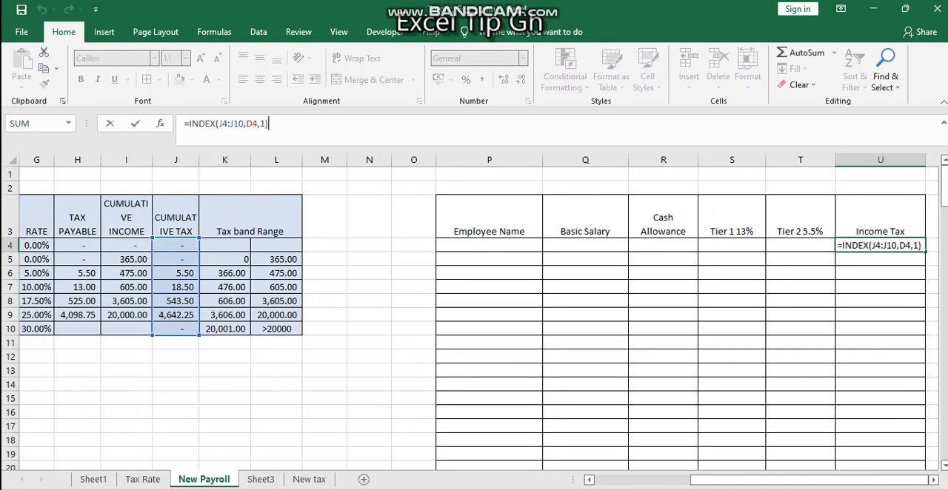
{"action": "type", "text": "+"}
{"action": "key", "text": "BackSpace"}
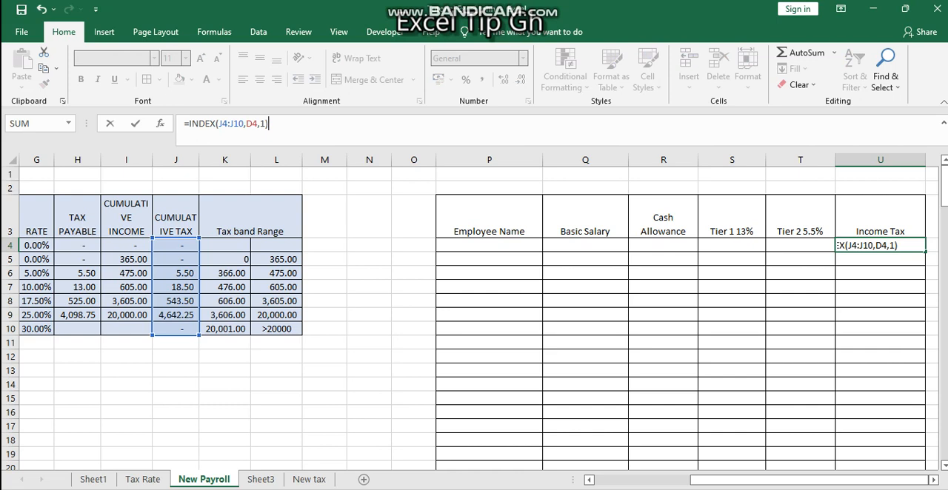
{"action": "key", "text": "Return"}
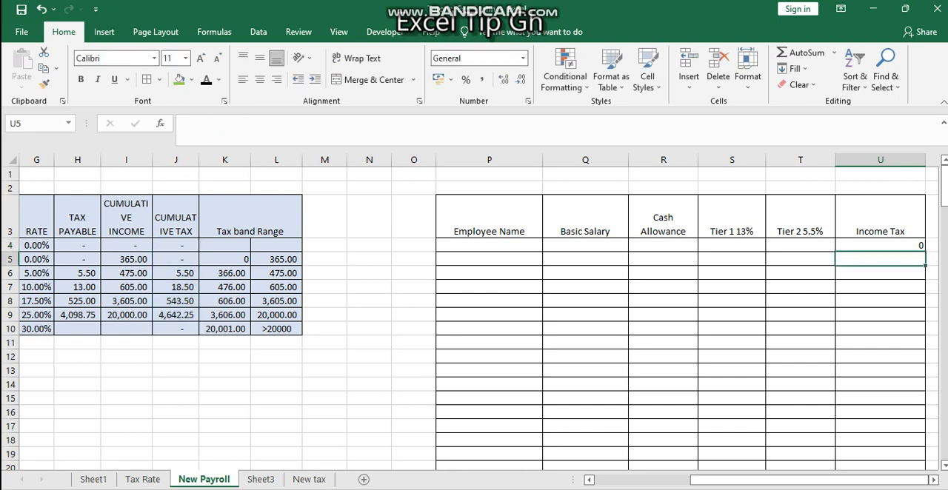
{"action": "key", "text": "Up"}
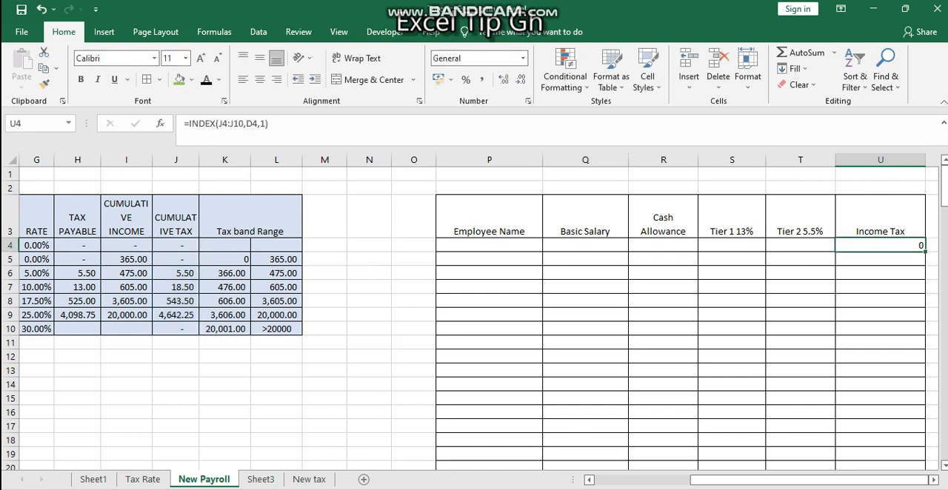
{"action": "left_click", "coordinate": [881, 223]}
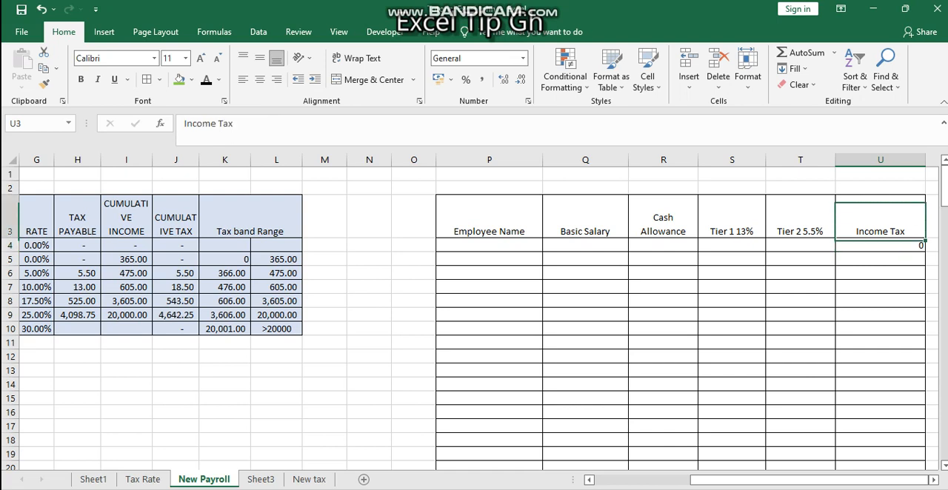
{"action": "left_click_drag", "start_coordinate": [786, 481], "coordinate": [687, 480]}
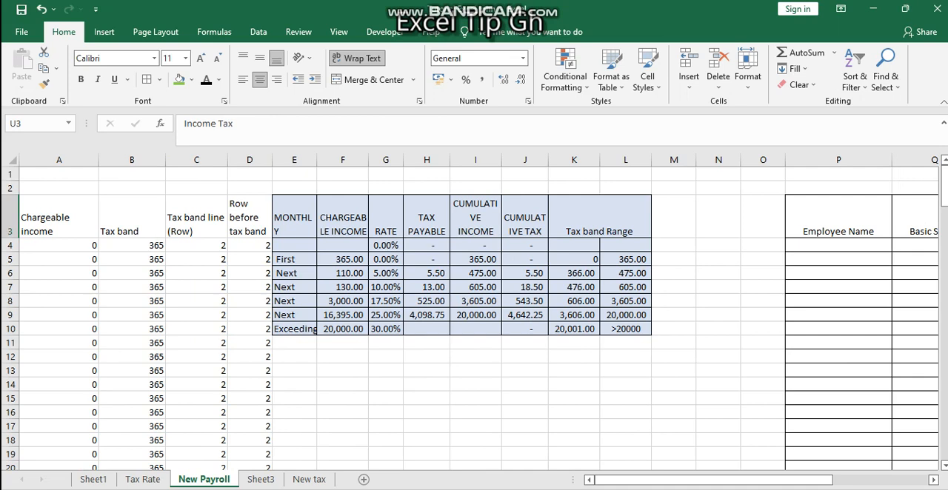
{"action": "left_click", "coordinate": [839, 259]}
{"action": "mouse_move", "coordinate": [714, 480]}
{"action": "left_mouse_down"}
{"action": "mouse_move", "coordinate": [760, 480]}
{"action": "mouse_move", "coordinate": [730, 480]}
{"action": "left_mouse_up"}
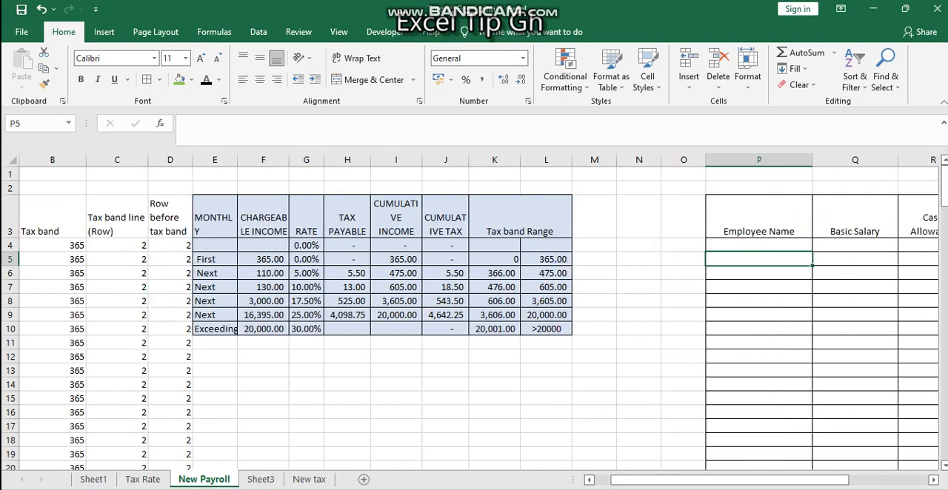